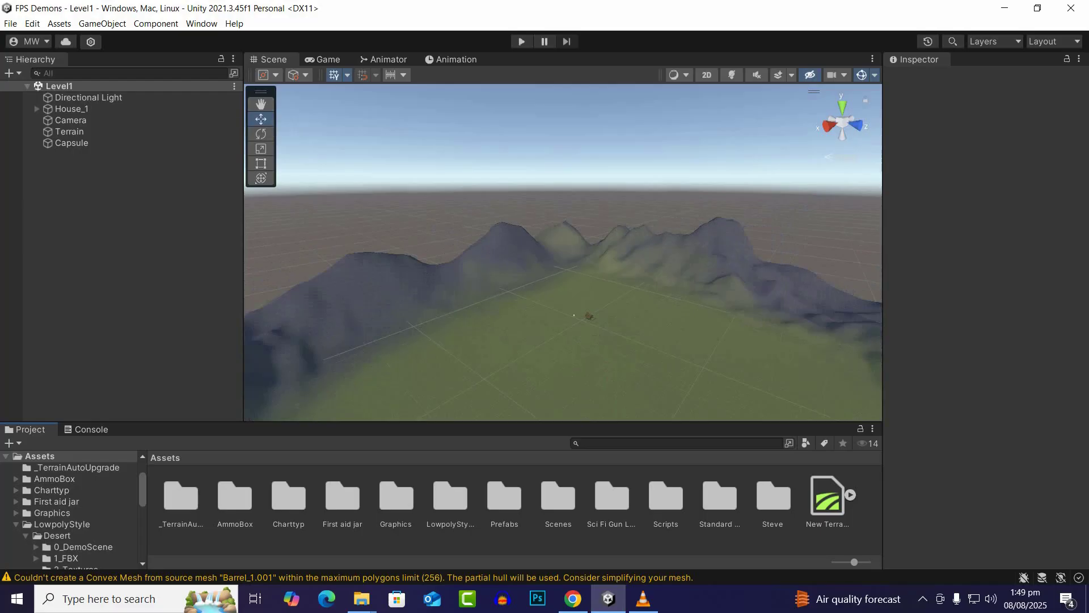
# Open the Overview demo scene from the LowpolyStyle/Desert/0_DemoScene folder
pyautogui.doubleClick(450, 497)
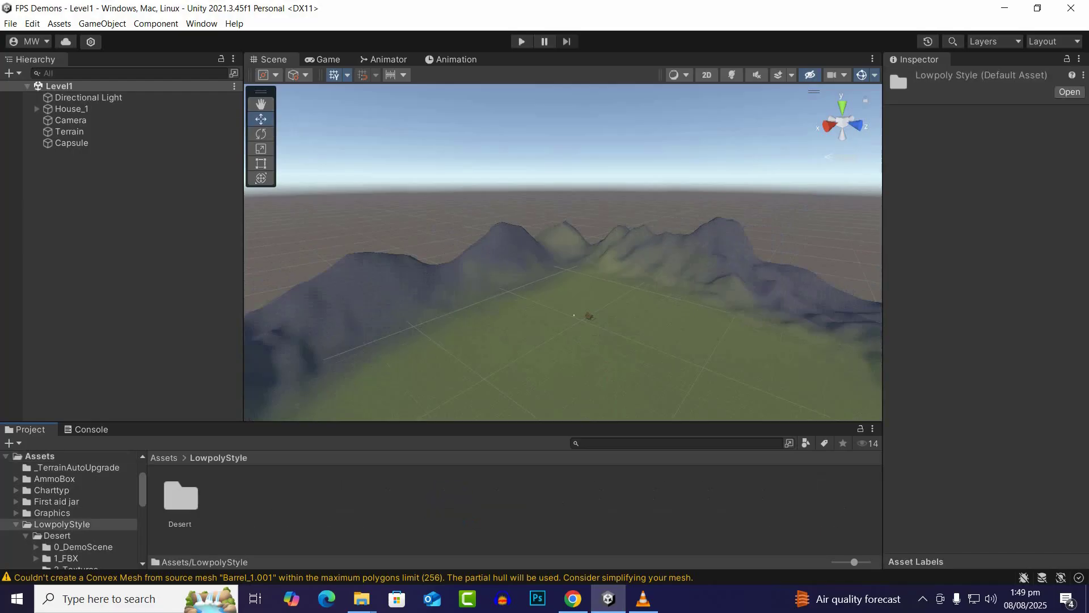
pyautogui.doubleClick(180, 497)
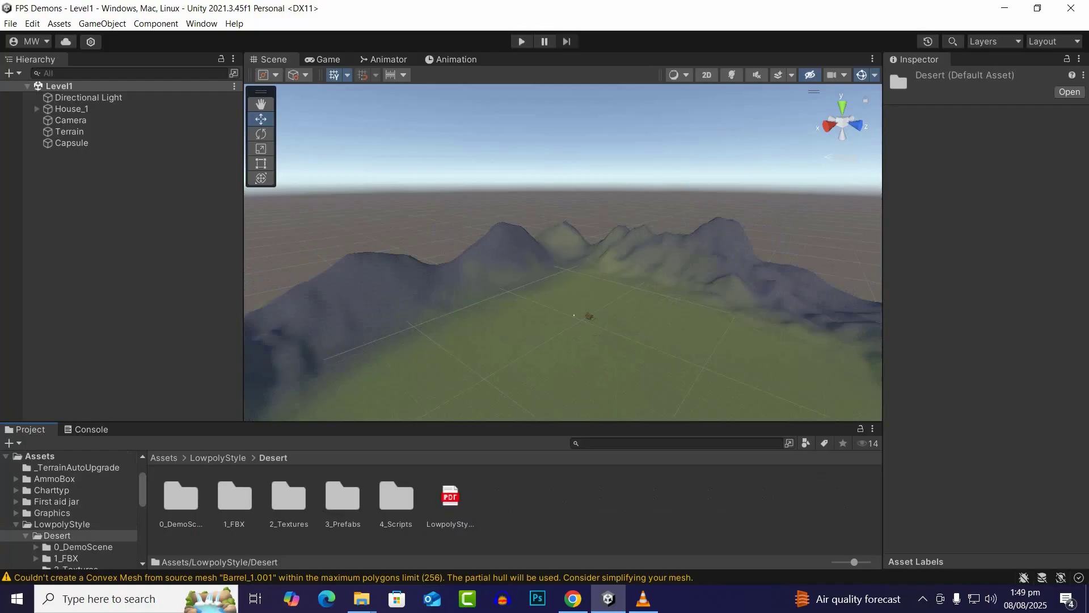
pyautogui.click(545, 505)
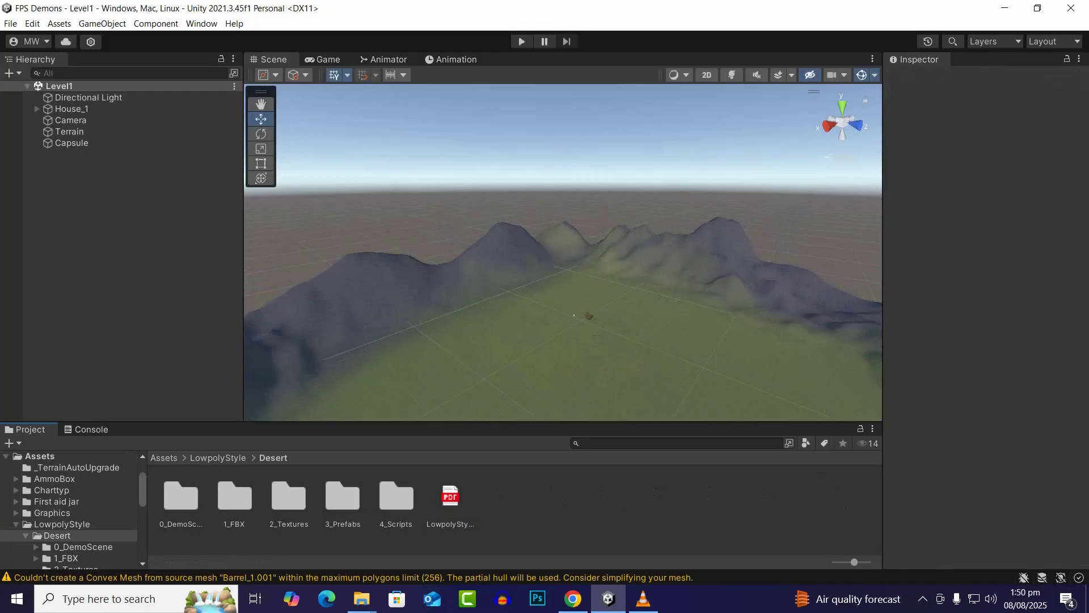
pyautogui.doubleClick(181, 496)
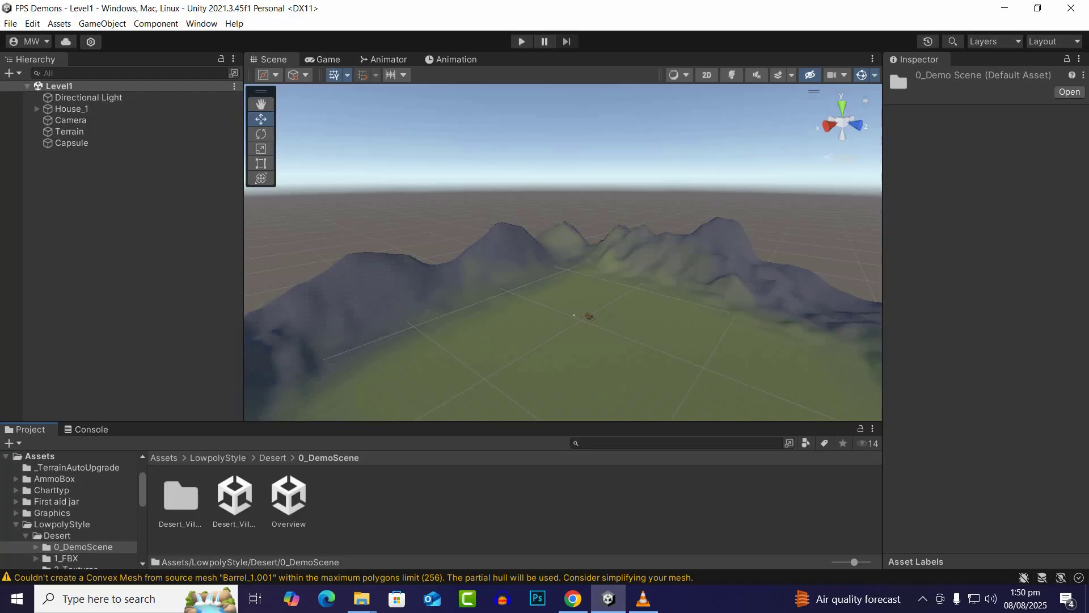
pyautogui.doubleClick(235, 496)
pyautogui.click(289, 497)
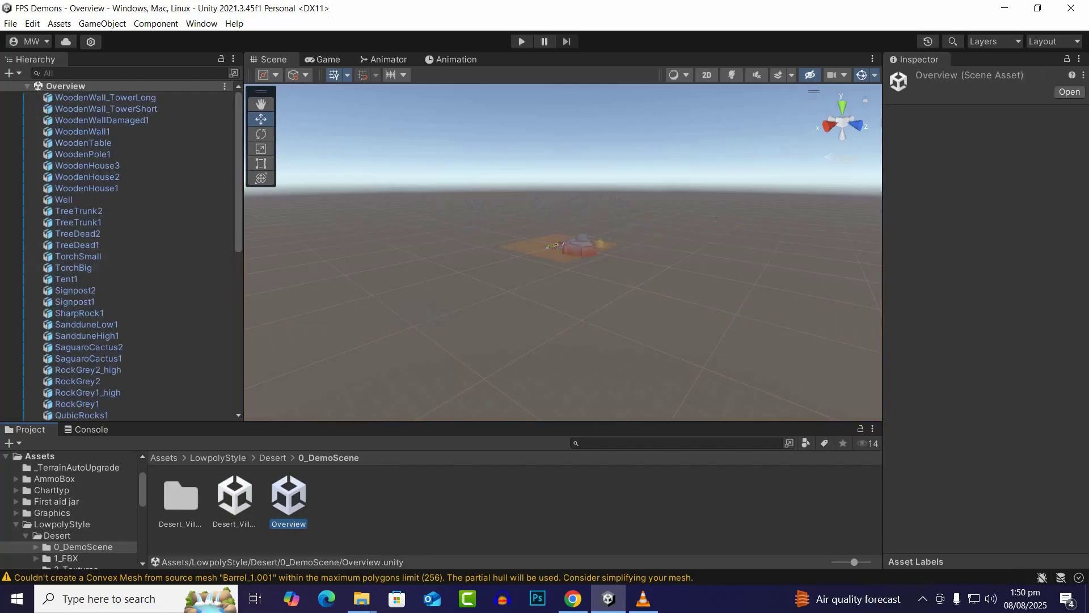
# Frame TreeTrunk1 in the Overview scene and examine the surrounding desert models from above
pyautogui.click(79, 222)
pyautogui.press('f')
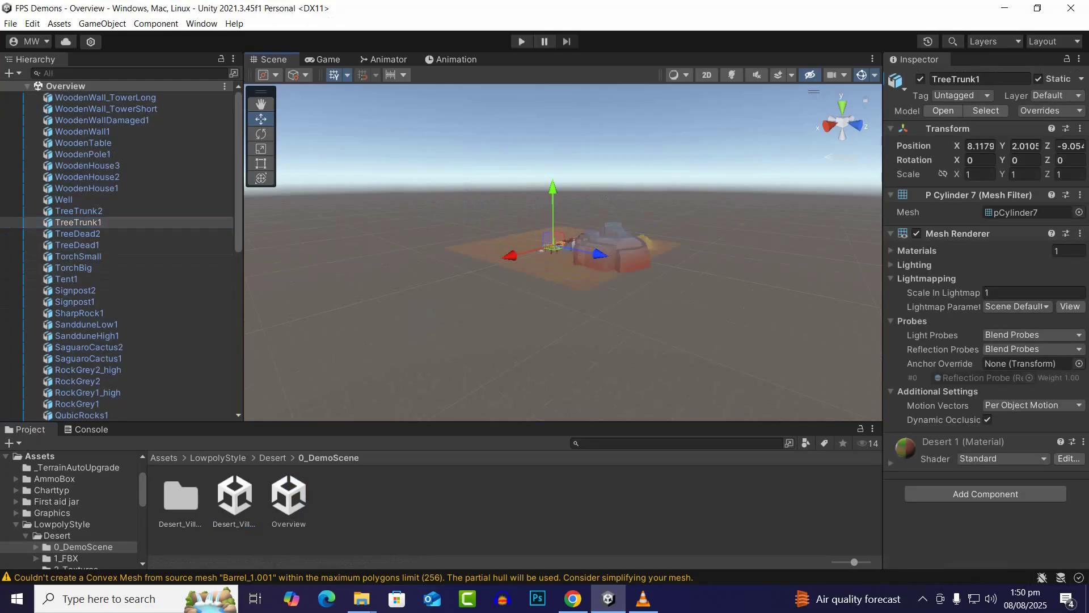
pyautogui.scroll(-15, 563, 252)
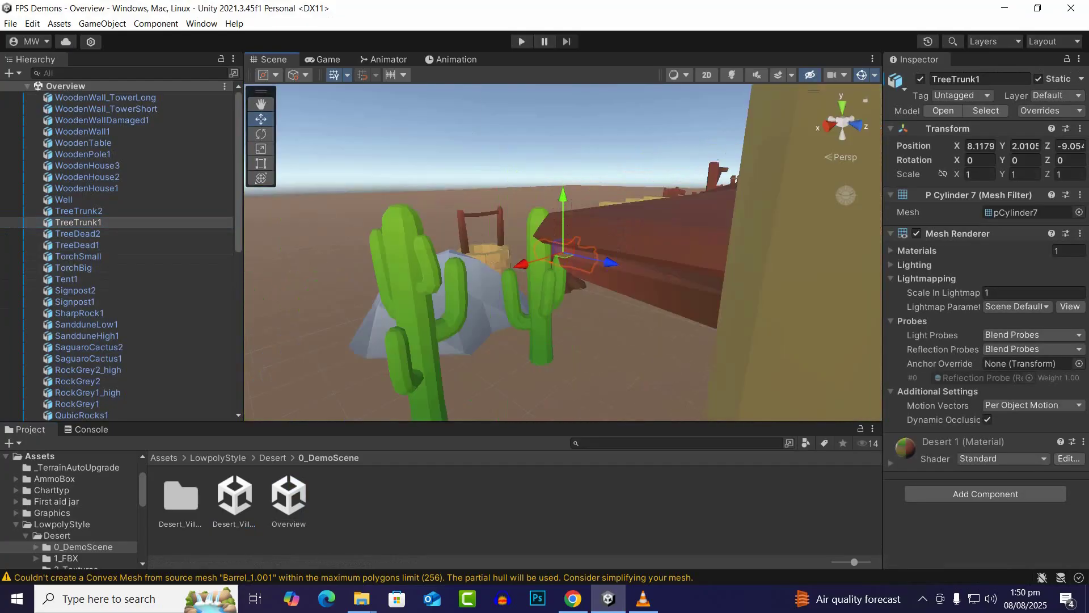
pyautogui.moveTo(653, 235)
pyautogui.keyDown('alt'); pyautogui.mouseDown()
pyautogui.moveTo(651, 267)
pyautogui.moveTo(606, 308)
pyautogui.moveTo(654, 246)
pyautogui.moveTo(647, 223)
pyautogui.mouseUp(); pyautogui.keyUp('alt')
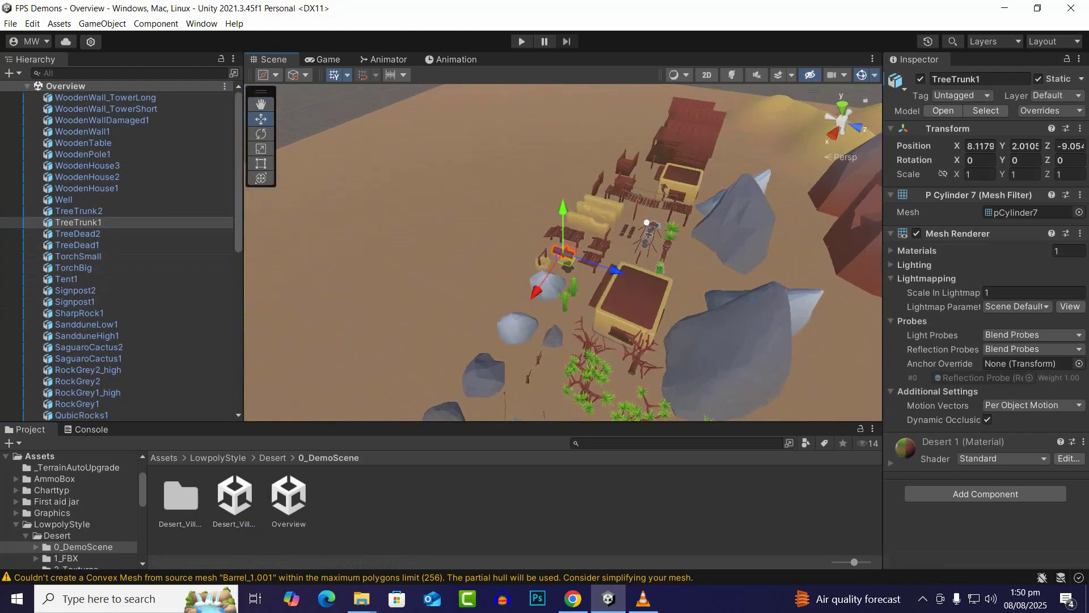
# Open the Desert_Village demo scene and examine the layout of its villages, dunes and rocks
pyautogui.doubleClick(235, 496)
pyautogui.scroll(-10, 677, 209)
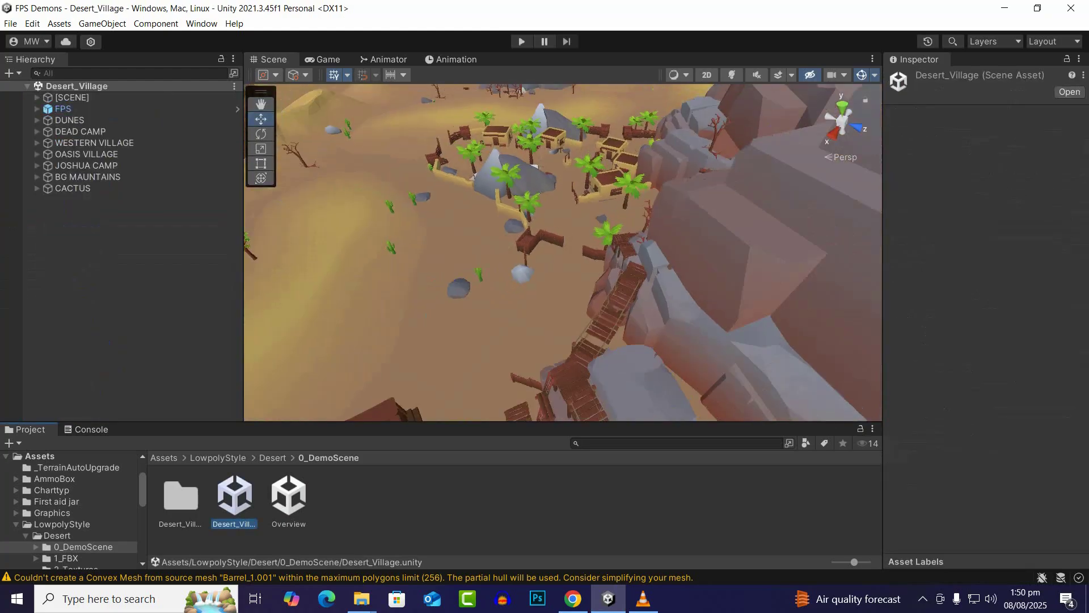
pyautogui.keyDown('alt'); pyautogui.moveTo(677, 209); pyautogui.dragTo(641, 195); pyautogui.keyUp('alt')
pyautogui.scroll(-3, 642, 196)
pyautogui.scroll(-5, 447, 375)
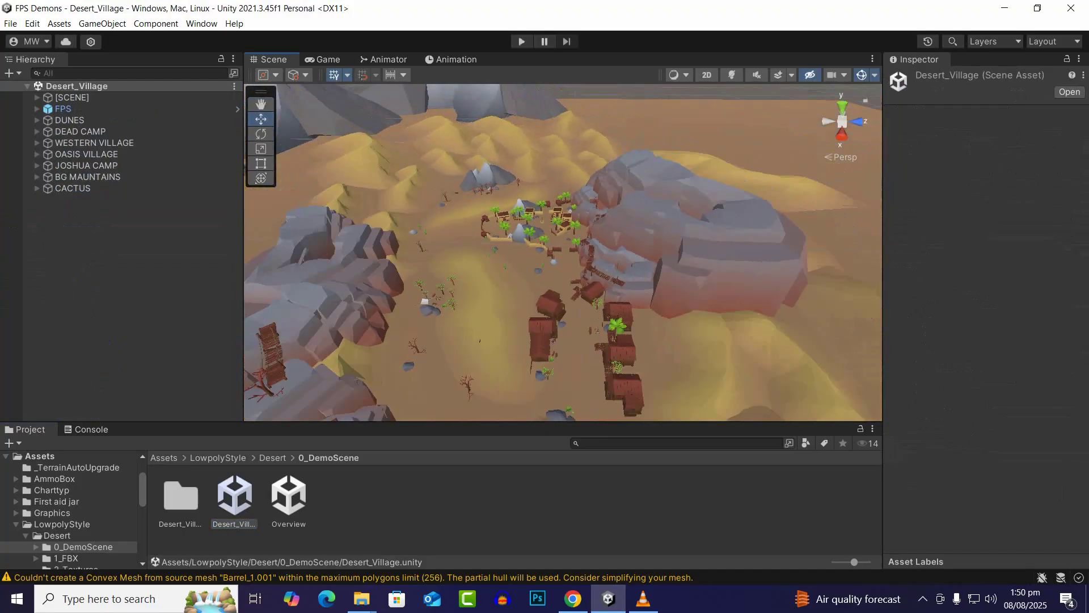
pyautogui.scroll(5, 563, 253)
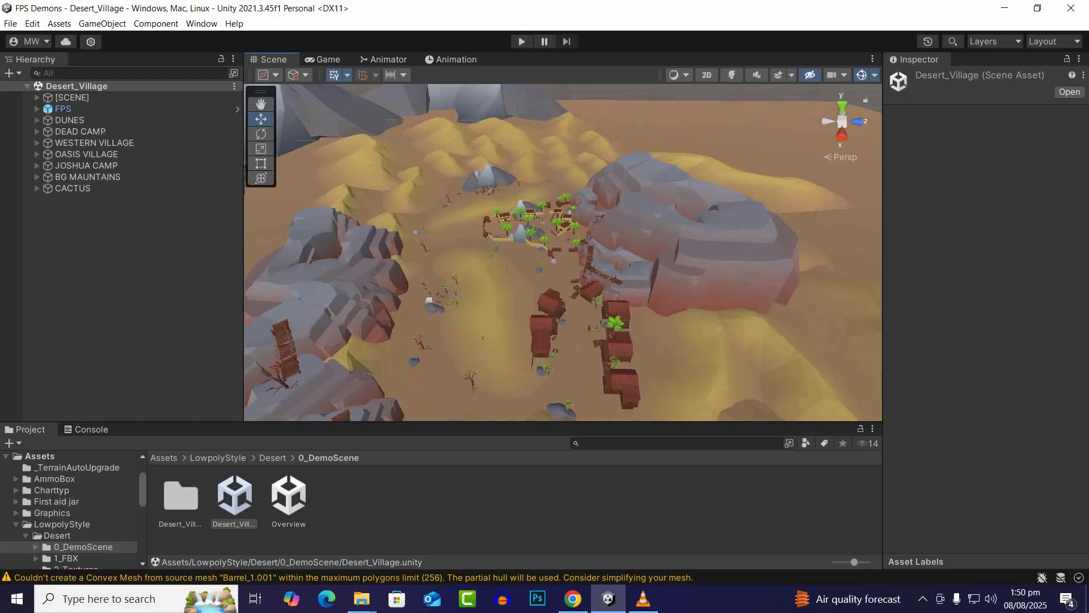
pyautogui.keyDown('alt'); pyautogui.moveTo(563, 252); pyautogui.dragTo(562, 217); pyautogui.keyUp('alt')
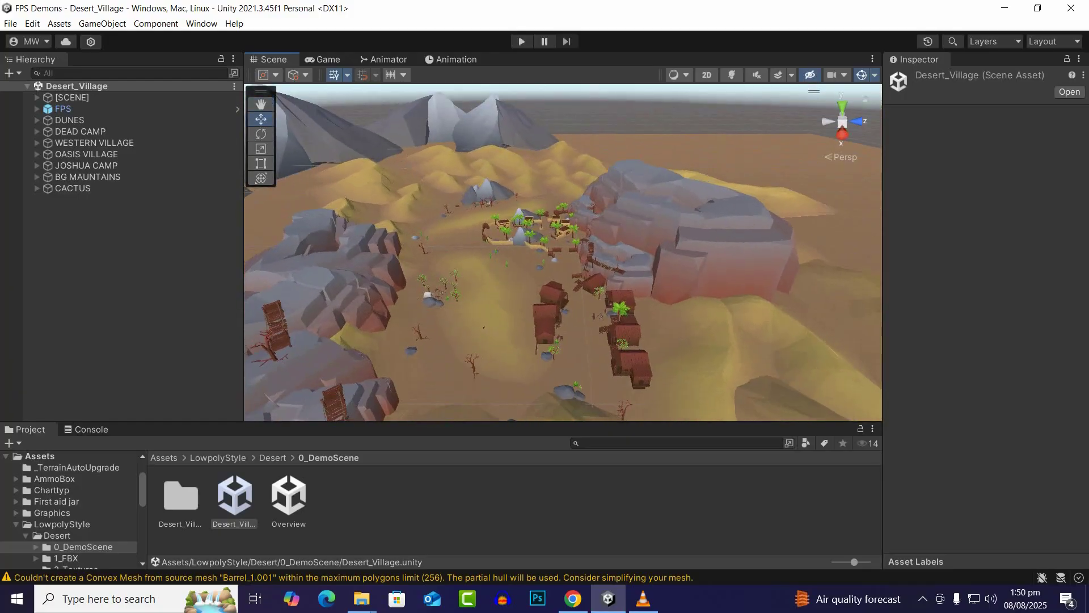
# Delete the FPS object from the desert scene and save the scene as MainScene in the Scenes folder
pyautogui.click(63, 109)
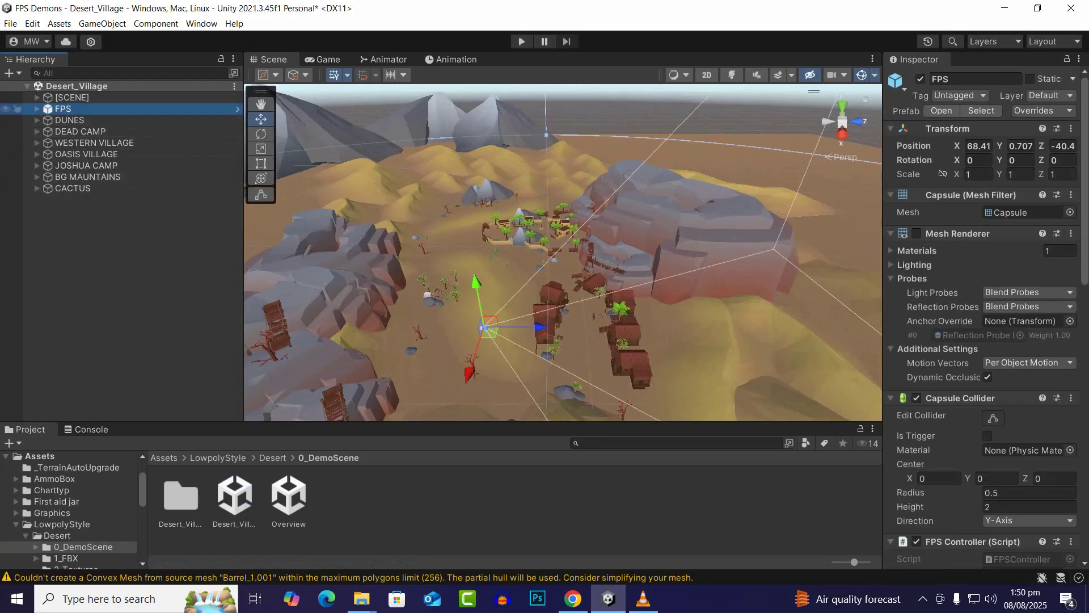
pyautogui.press('Delete')
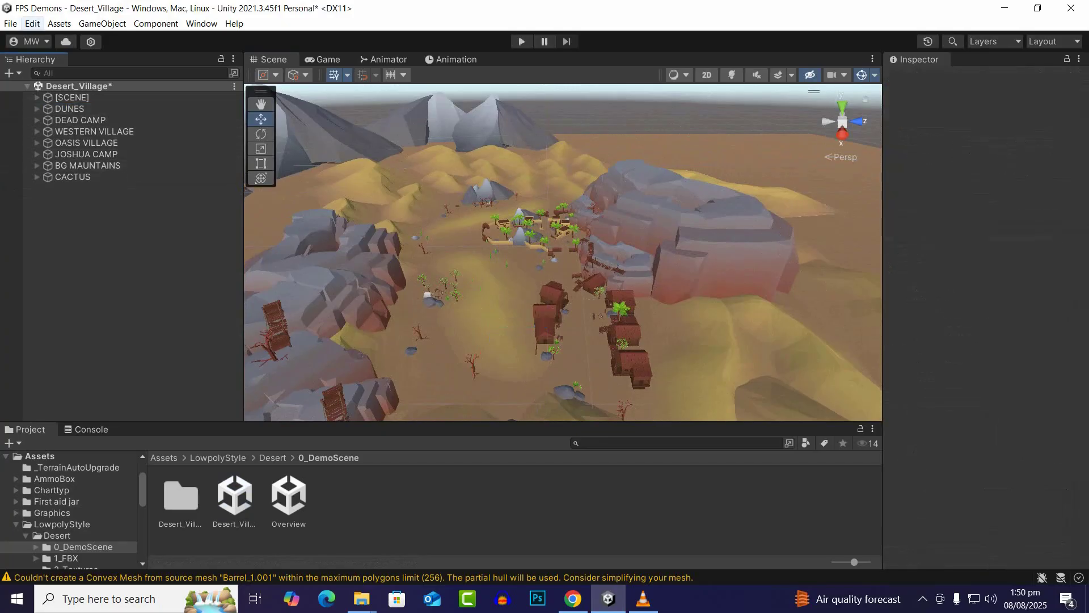
pyautogui.click(10, 24)
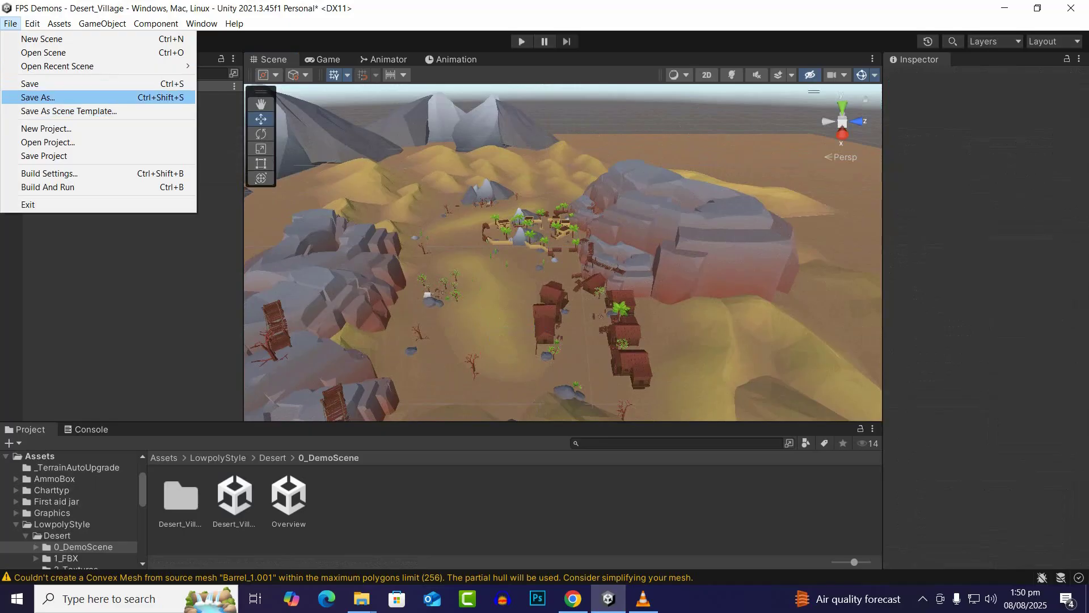
pyautogui.click(51, 97)
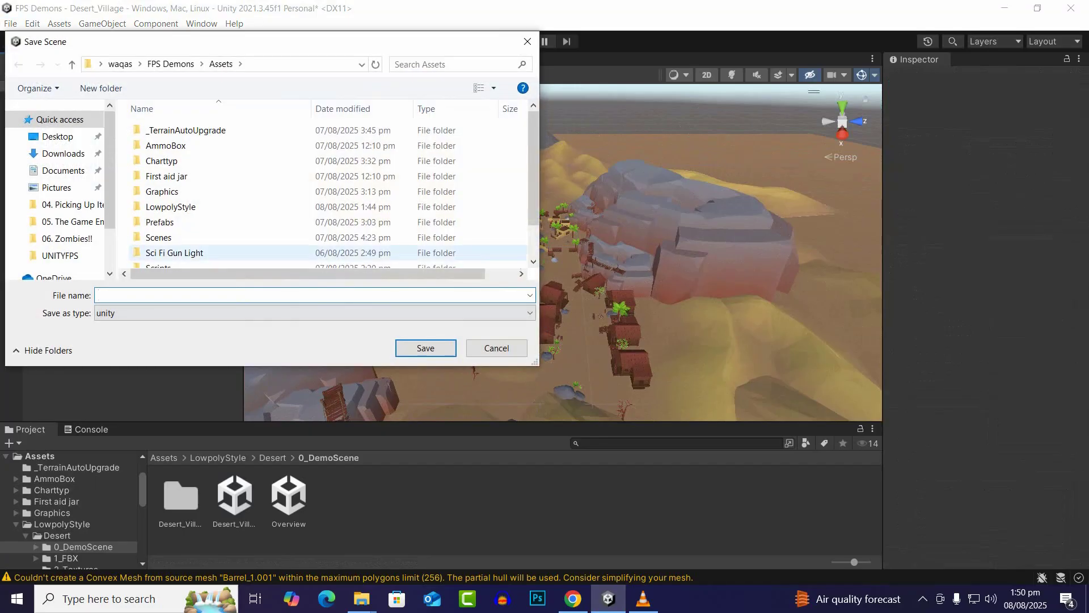
pyautogui.doubleClick(159, 237)
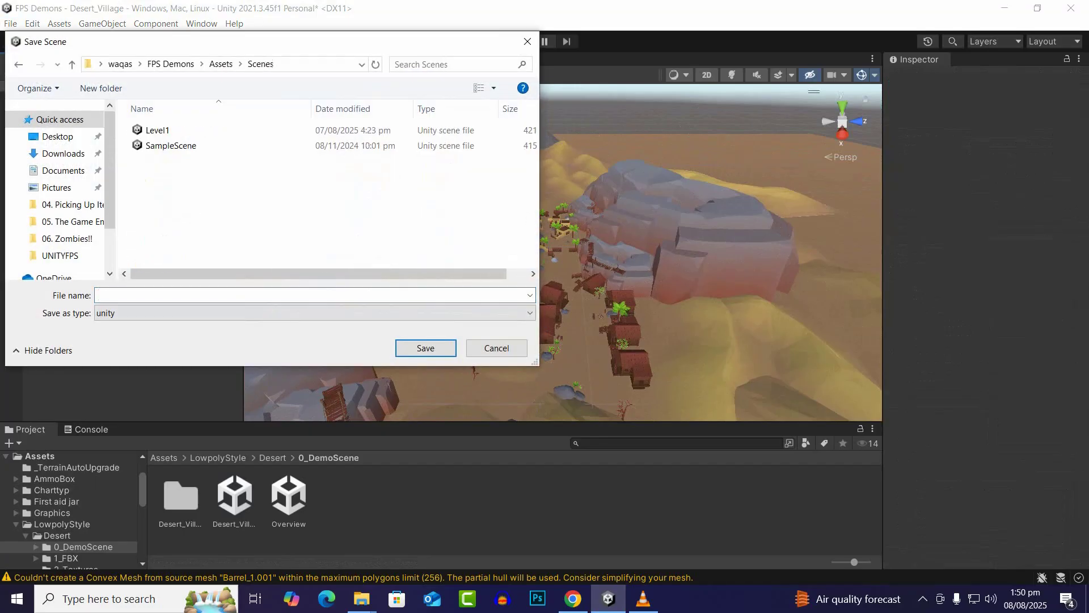
pyautogui.click(153, 295)
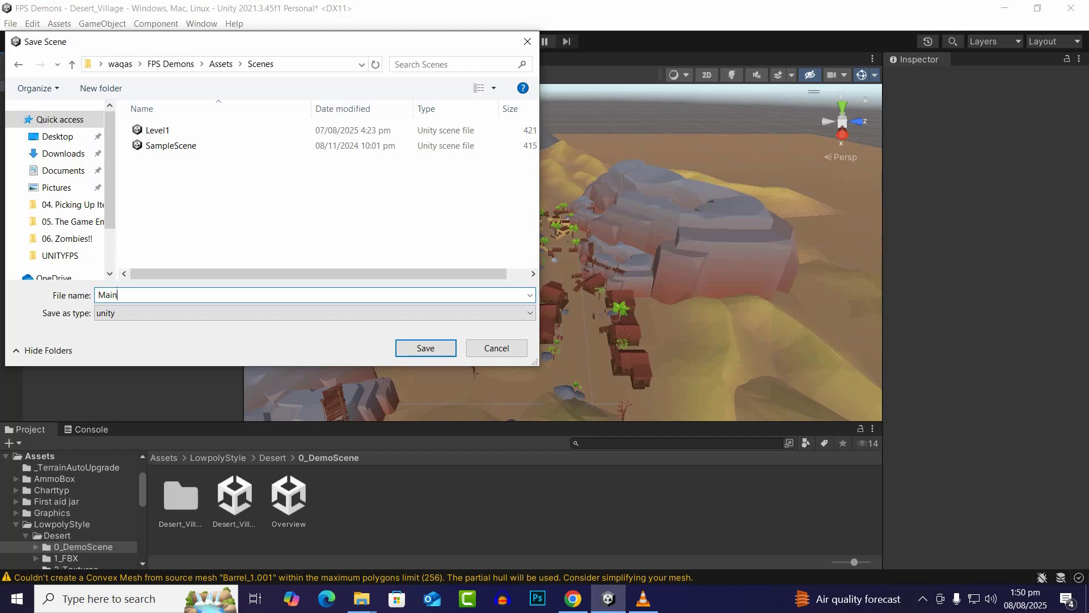
pyautogui.press('Return')
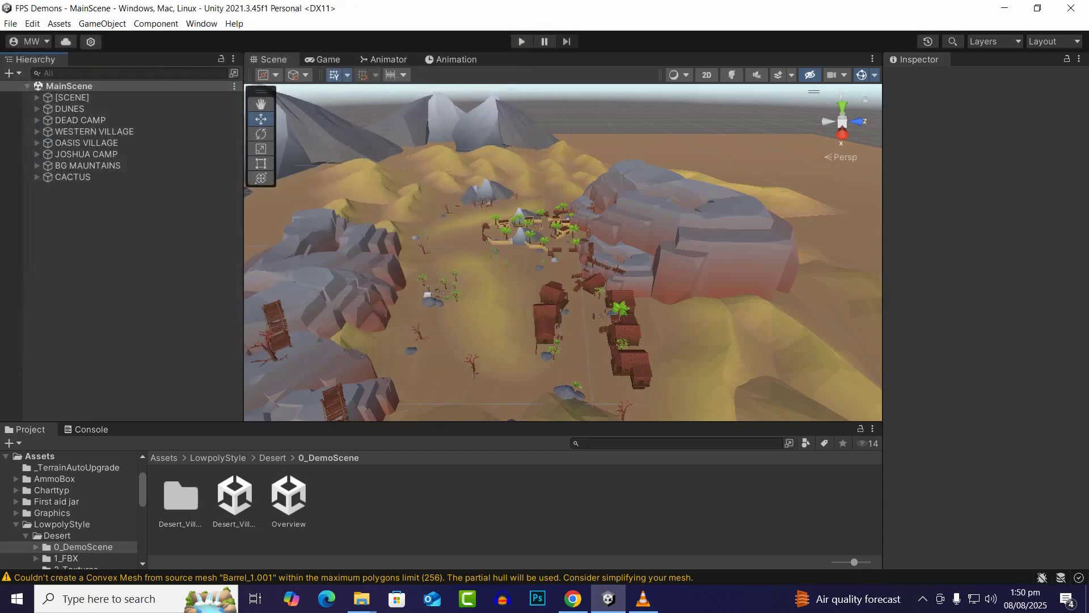
# Delete the Level1 and SampleScene assets from the Scenes folder, keeping MainScene
pyautogui.click(163, 458)
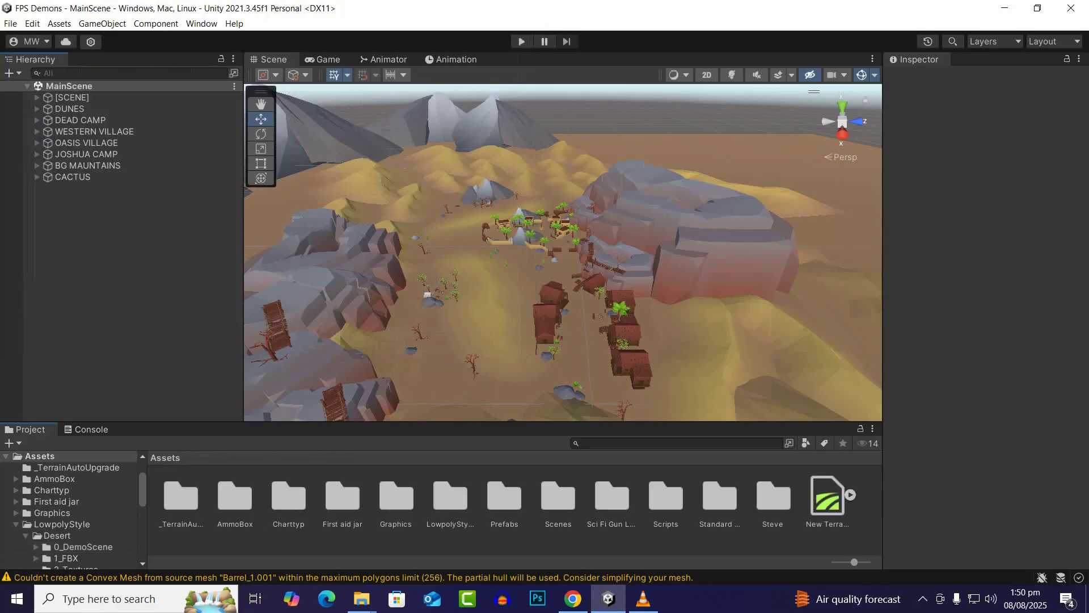
pyautogui.doubleClick(559, 496)
pyautogui.click(289, 495)
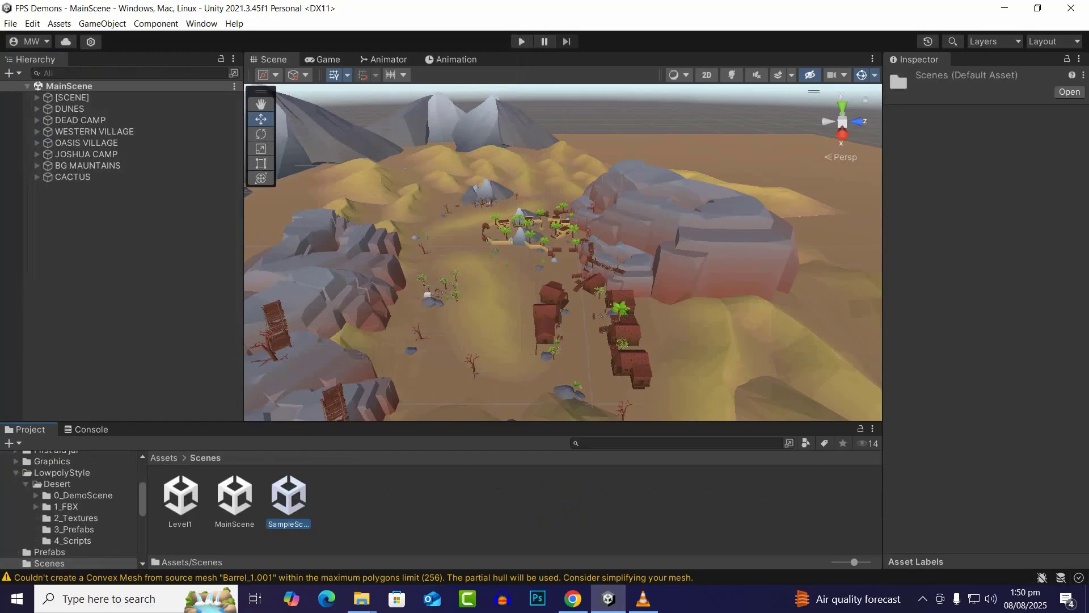
pyautogui.hotkey('ctrl', 'a')
pyautogui.keyDown('ctrl'); pyautogui.click(235, 494); pyautogui.keyUp('ctrl')
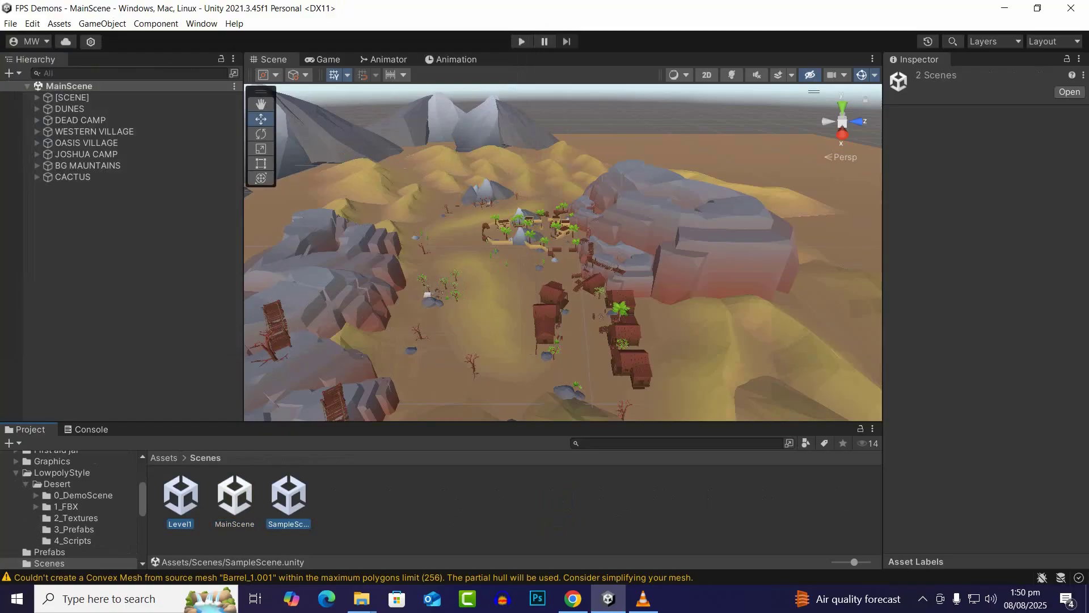
pyautogui.press('Delete')
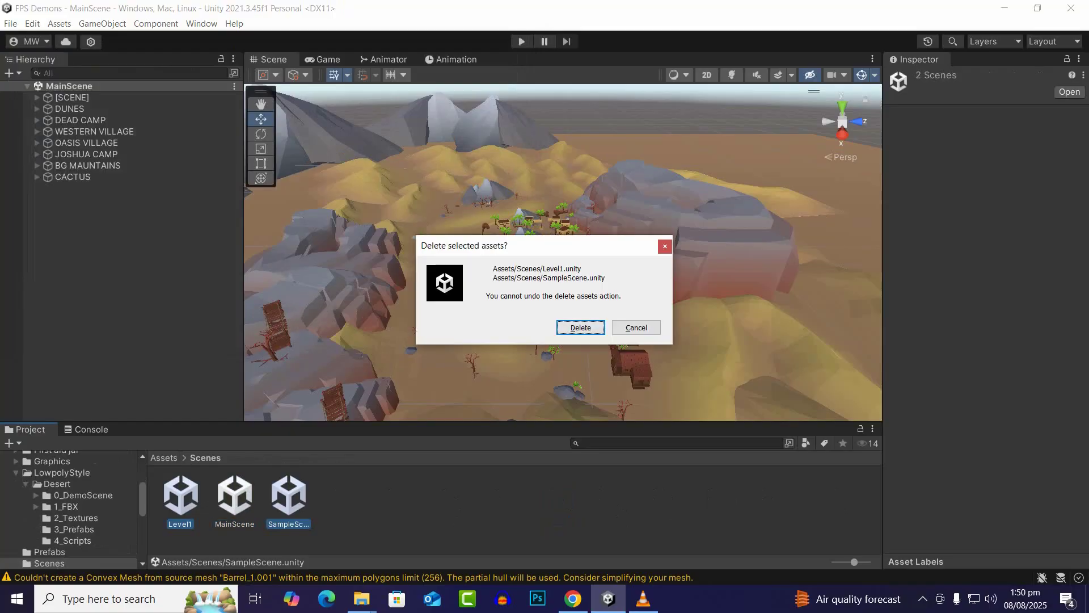
pyautogui.press('Return')
# Delete the New Terrain asset from the root Assets folder
pyautogui.click(164, 458)
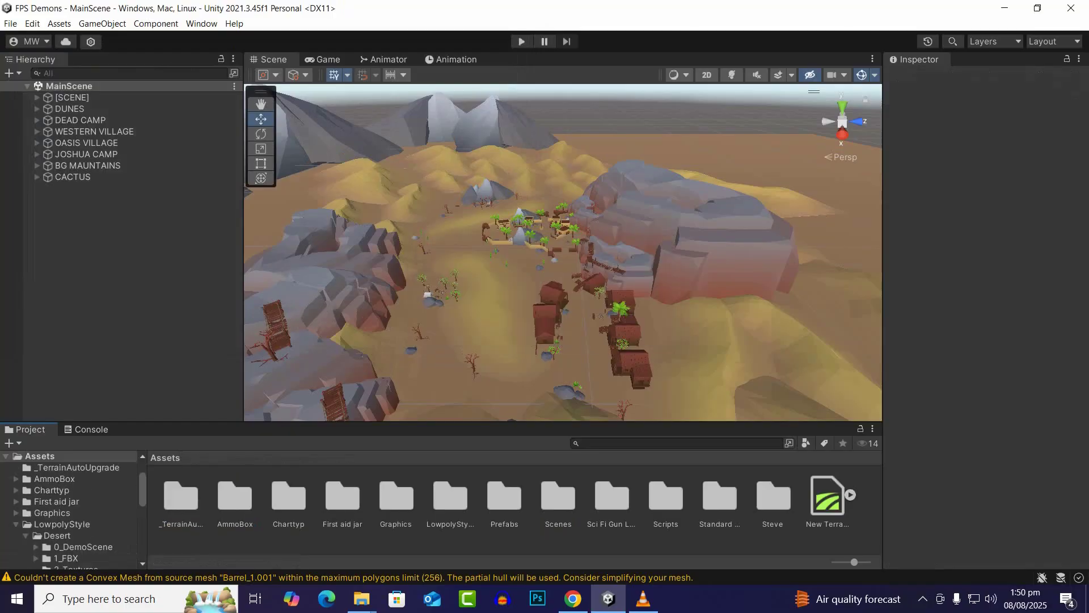
pyautogui.click(828, 497)
pyautogui.press('Delete')
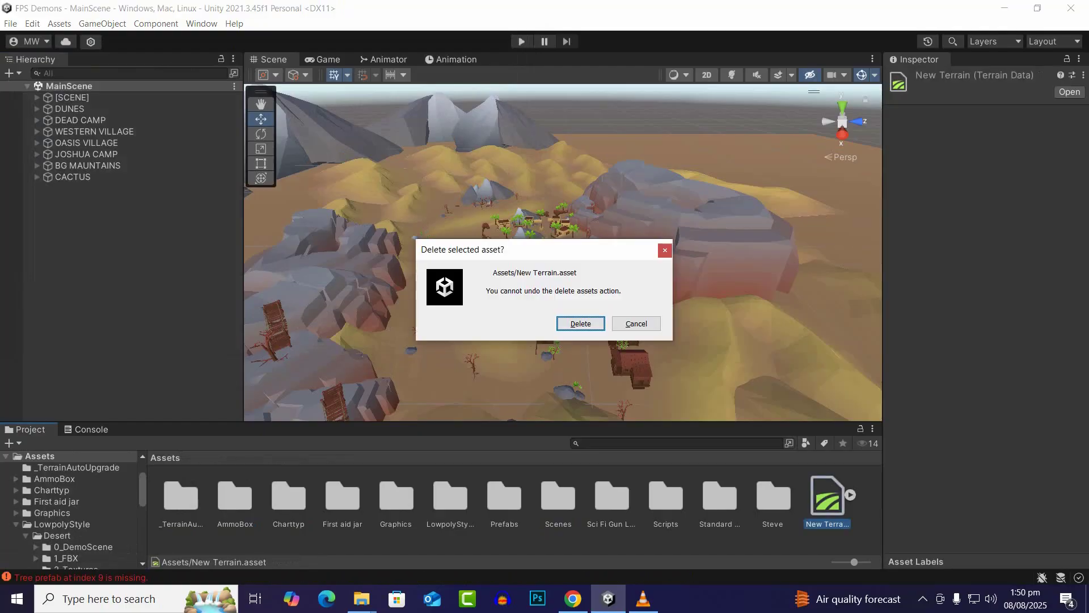
pyautogui.press('Return')
# Check the contents of the _TerrainAutoUpgrade folder and delete the folder from Assets
pyautogui.doubleClick(181, 497)
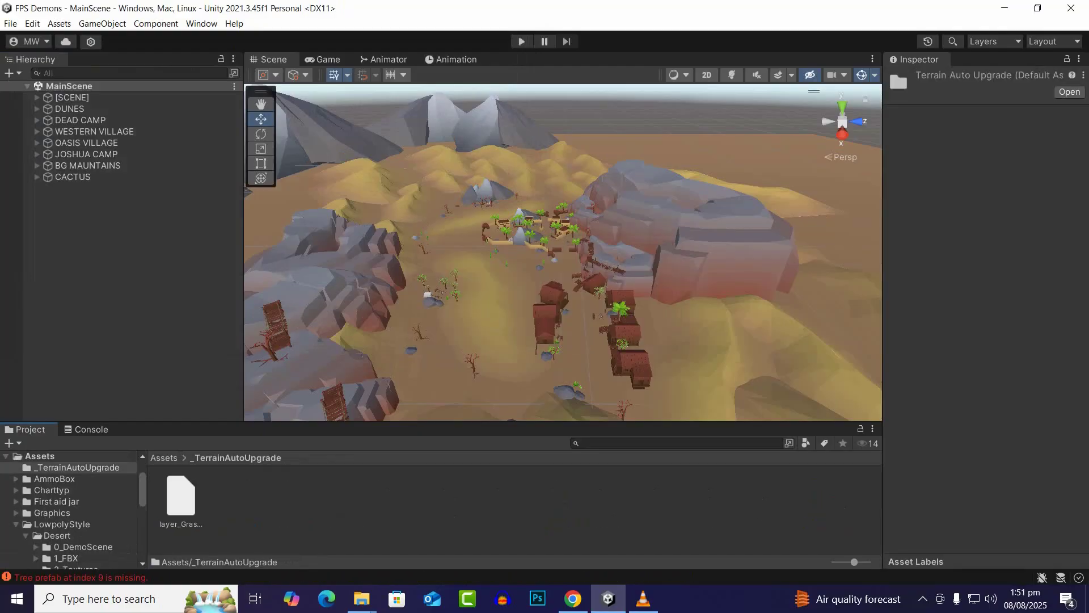
pyautogui.click(163, 458)
pyautogui.press('Delete')
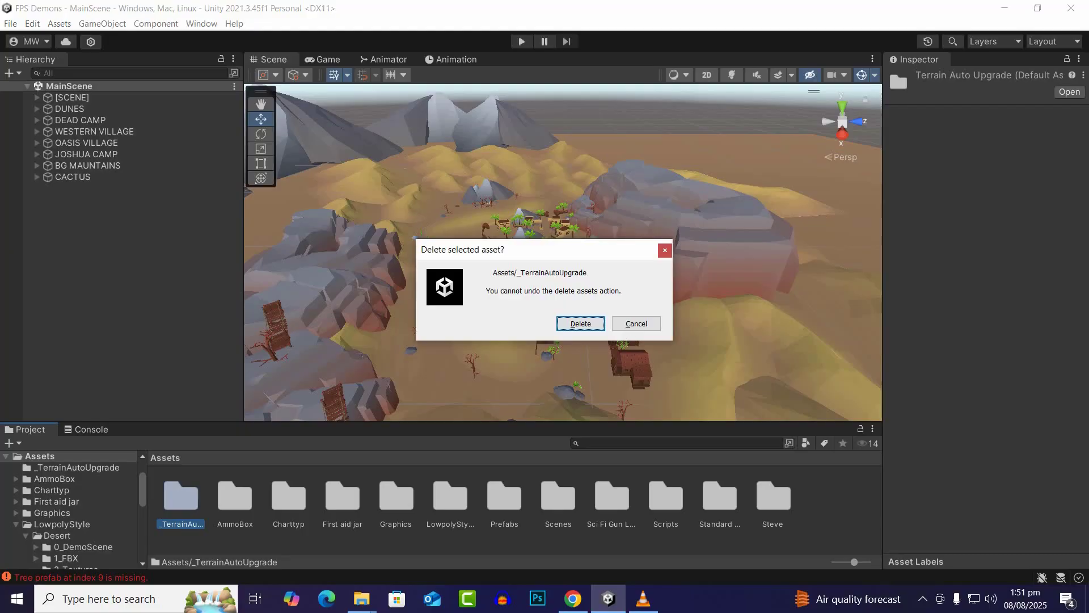
pyautogui.press('Return')
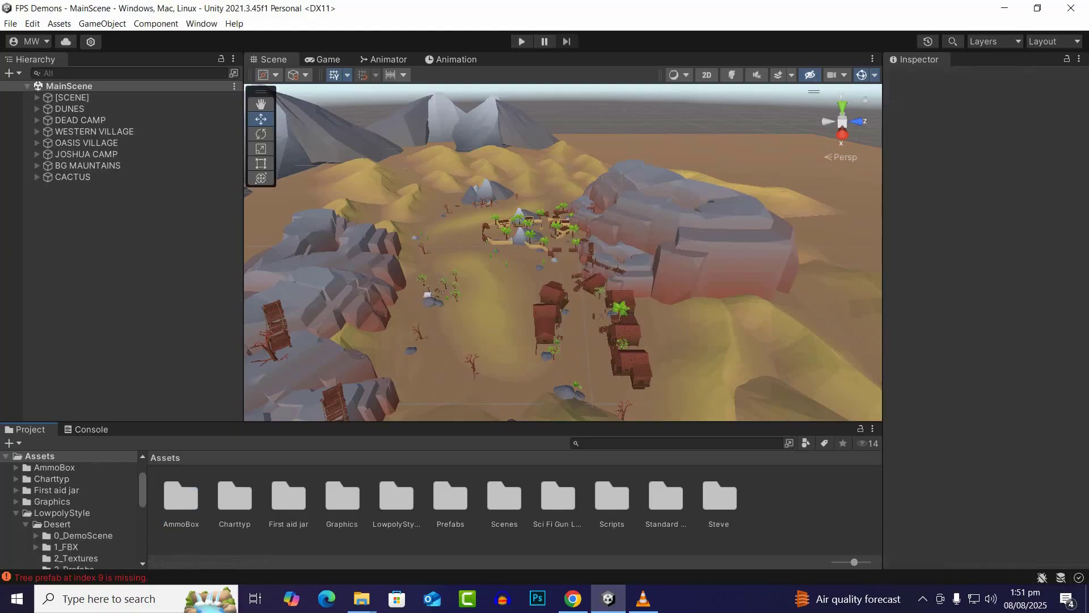
# Clear all messages from the Console and return to the project's asset folders
pyautogui.click(91, 429)
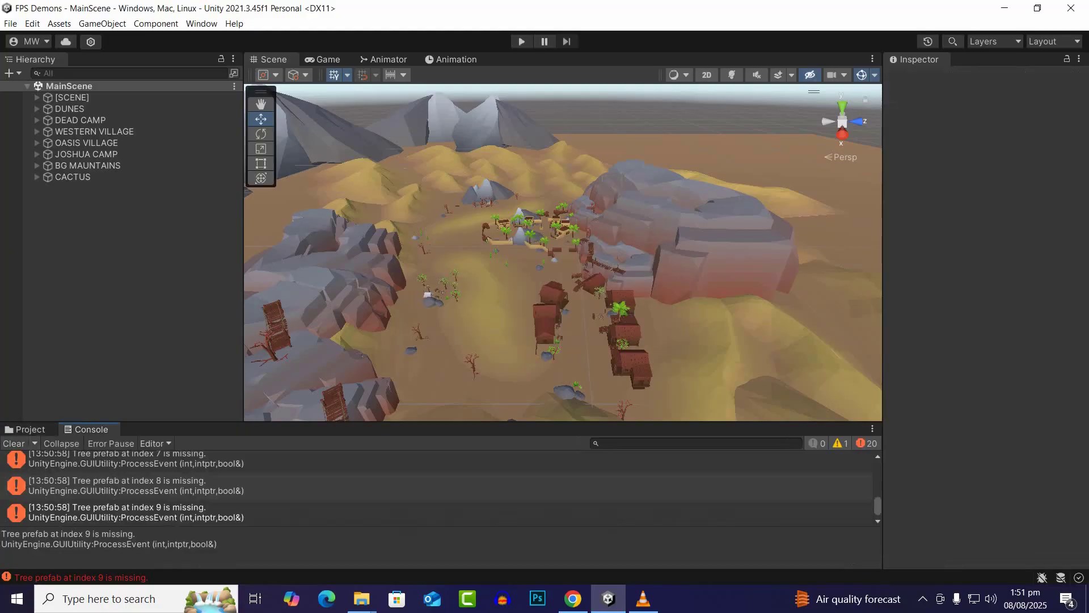
pyautogui.click(14, 443)
pyautogui.click(25, 430)
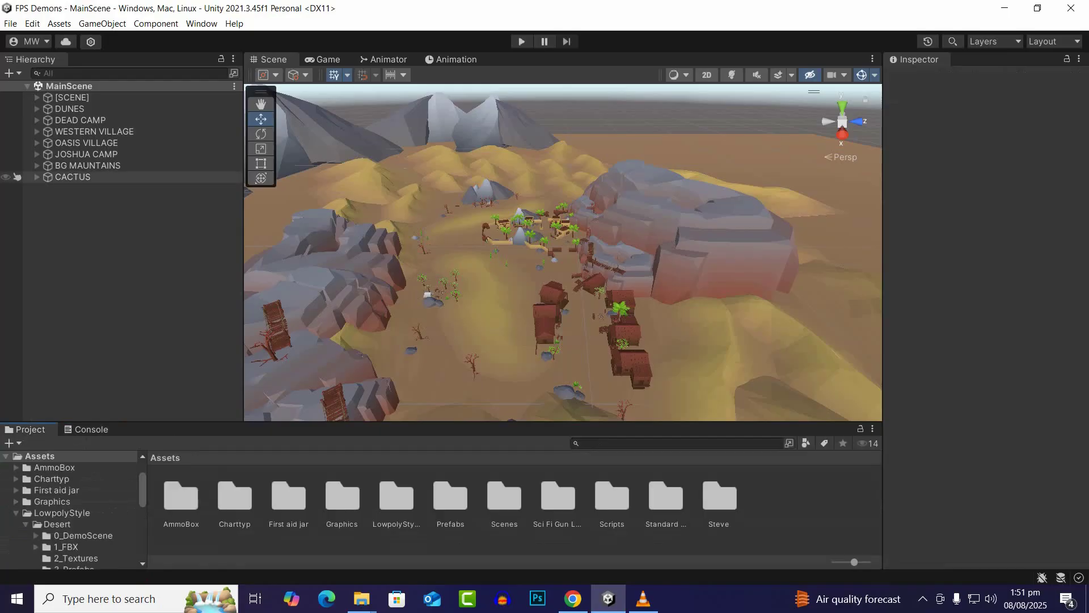
# Survey the whole MainScene environment, test it in Play mode and stop the test
pyautogui.click(114, 233)
pyautogui.scroll(-7, 562, 252)
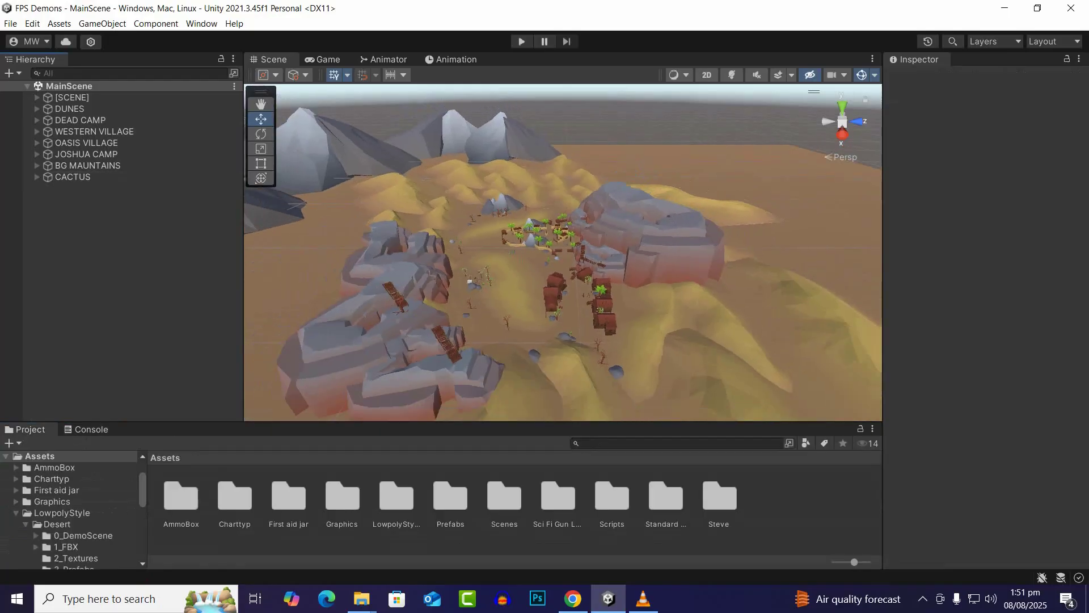
pyautogui.scroll(-10, 563, 252)
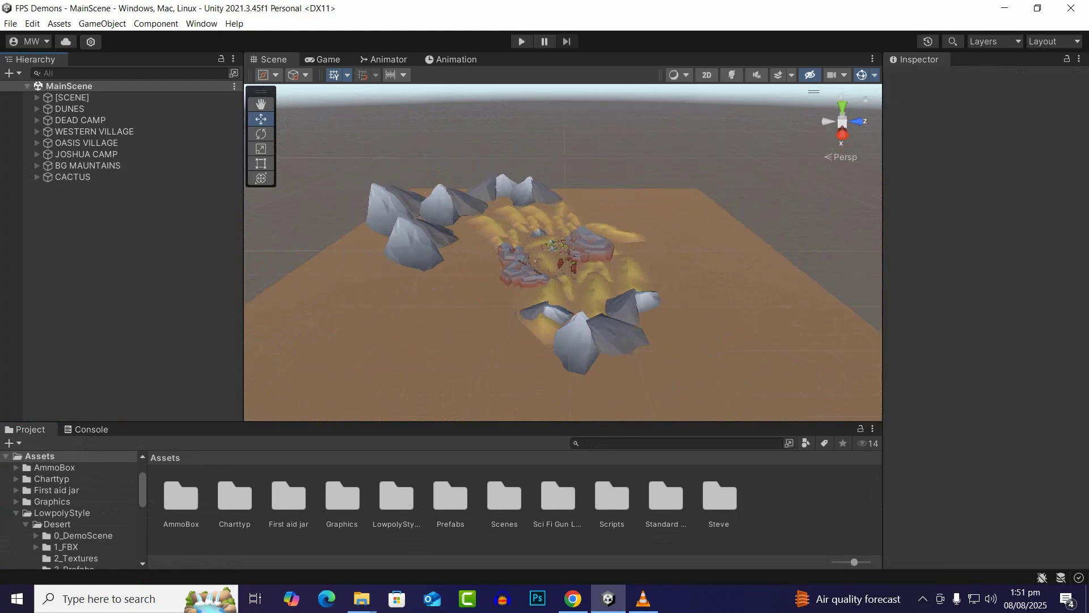
pyautogui.hotkey('ctrl', 'p')
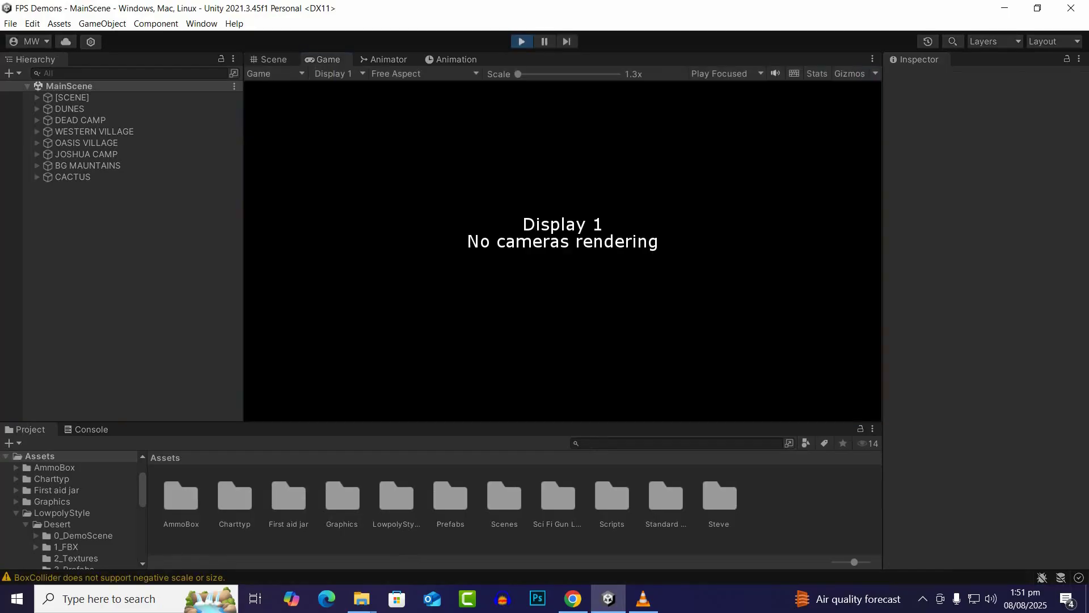
pyautogui.hotkey('ctrl', 'p')
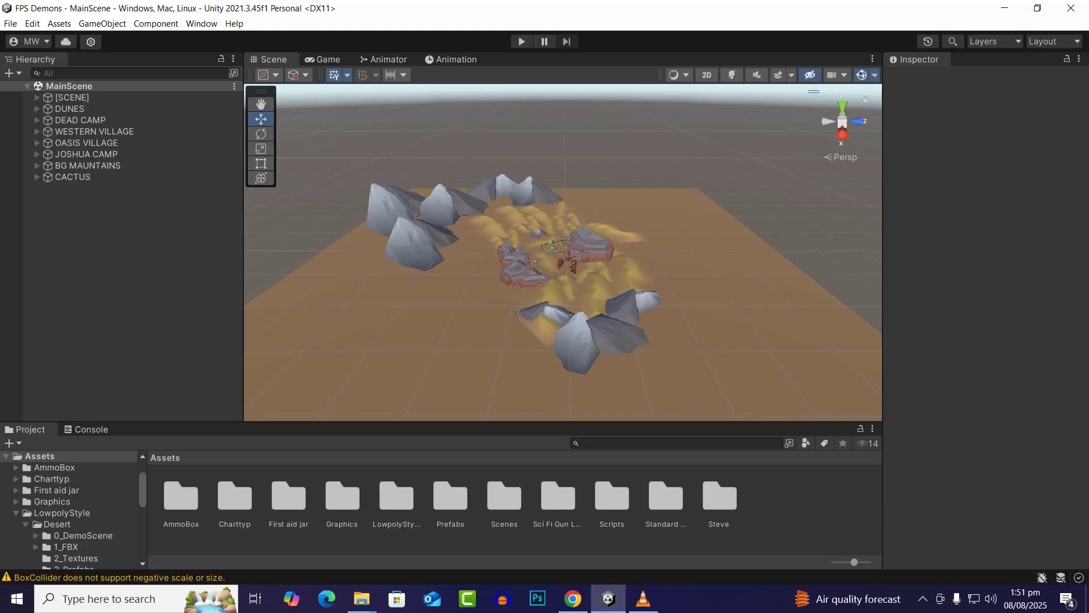
# Add the FPS prefab from the Prefabs folder to MainScene and frame it in the scene view
pyautogui.doubleClick(451, 496)
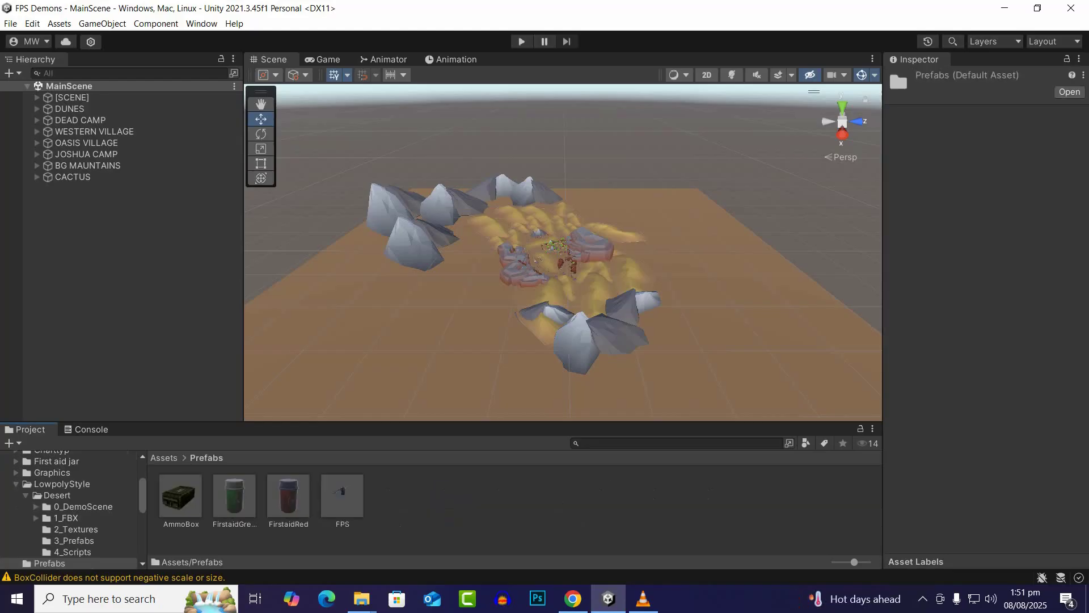
pyautogui.moveTo(342, 496); pyautogui.dragTo(107, 261)
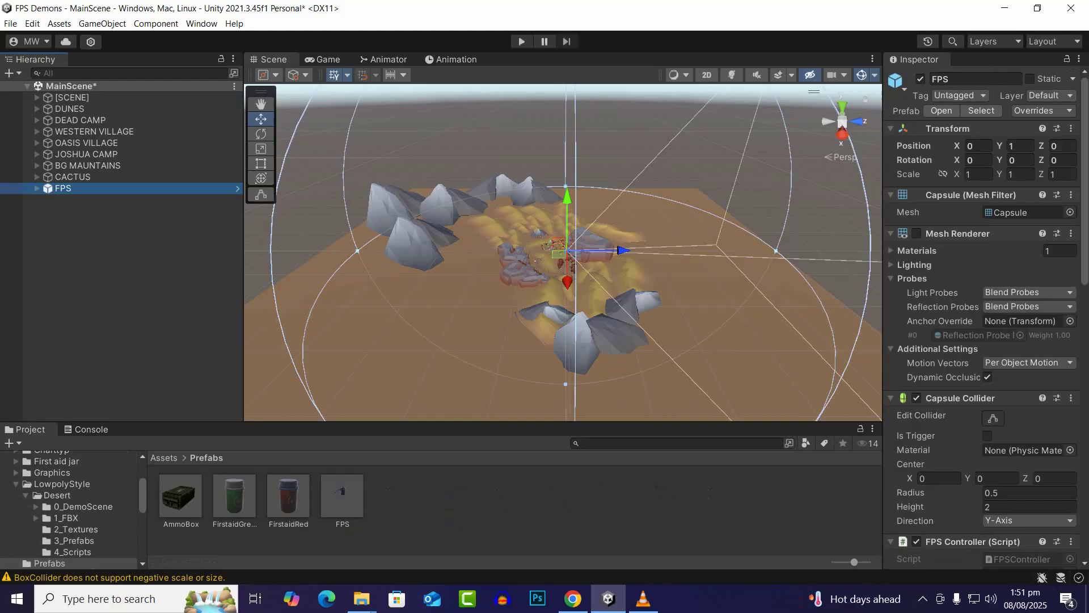
pyautogui.press('f')
pyautogui.scroll(-3, 564, 253)
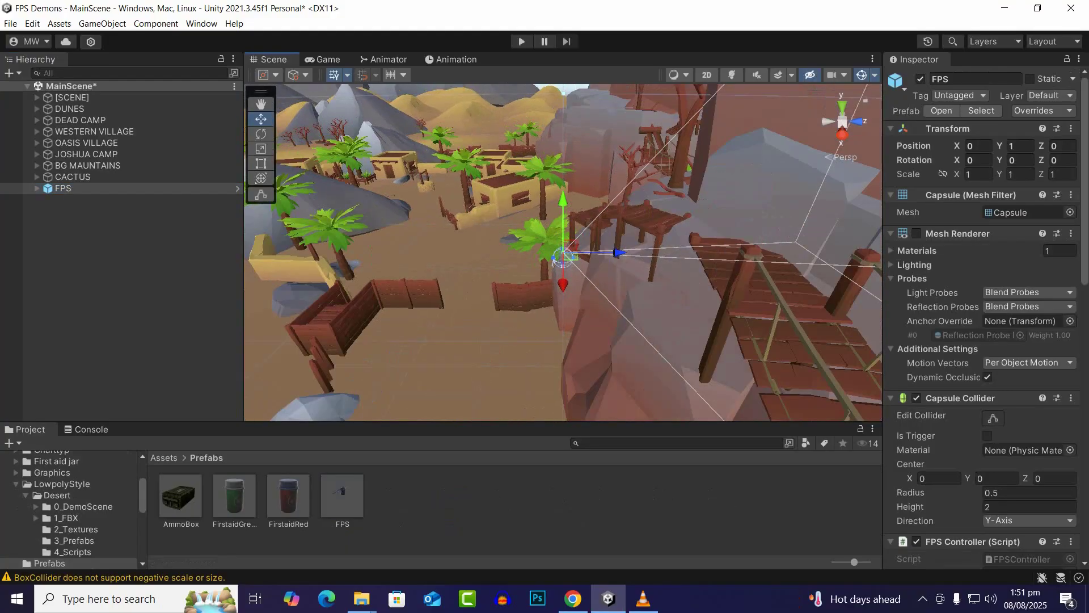
# Move the FPS player across the sand to the open ground near the wooden houses, at about X 66.4, Z -43
pyautogui.keyDown('alt'); pyautogui.moveTo(431, 227); pyautogui.dragTo(551, 261); pyautogui.keyUp('alt')
pyautogui.scroll(-10, 543, 218)
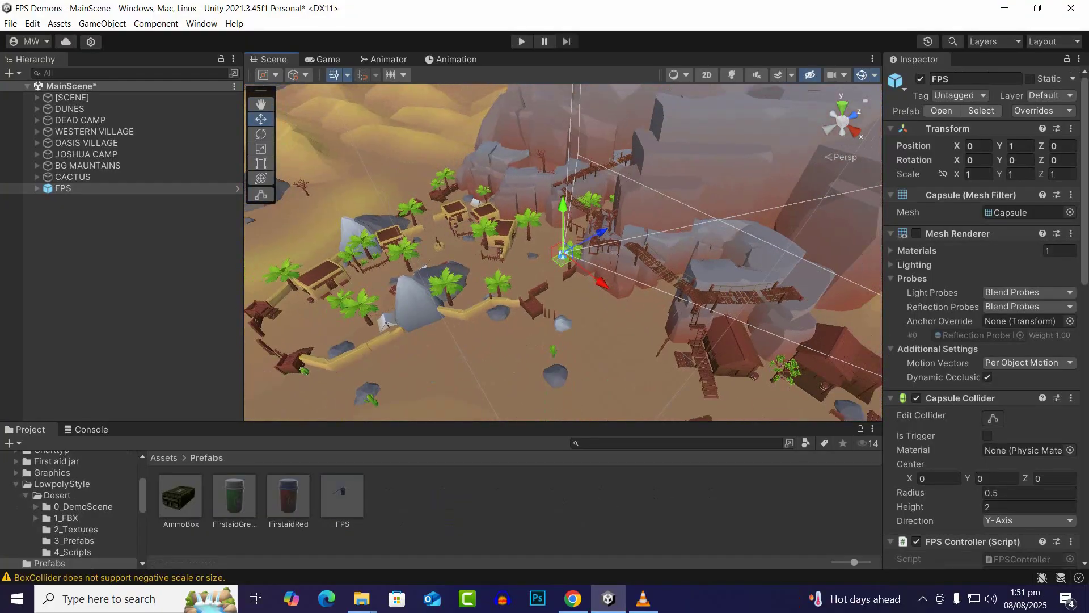
pyautogui.scroll(-3, 563, 253)
pyautogui.moveTo(601, 233); pyautogui.dragTo(465, 310)
pyautogui.scroll(-10, 465, 310)
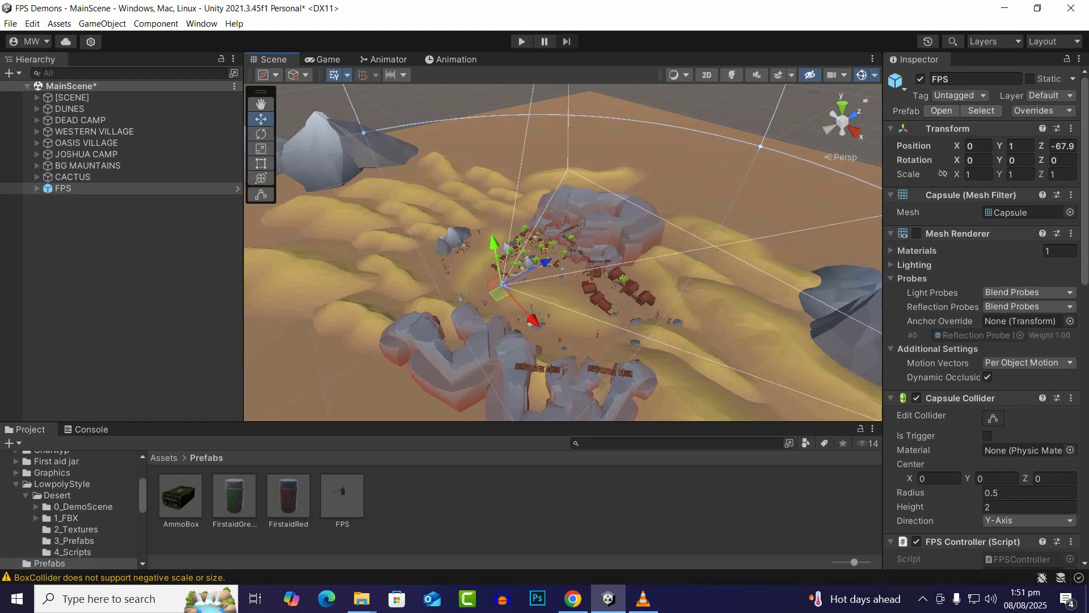
pyautogui.scroll(3, 563, 253)
pyautogui.moveTo(513, 332); pyautogui.dragTo(538, 363)
pyautogui.scroll(5, 537, 362)
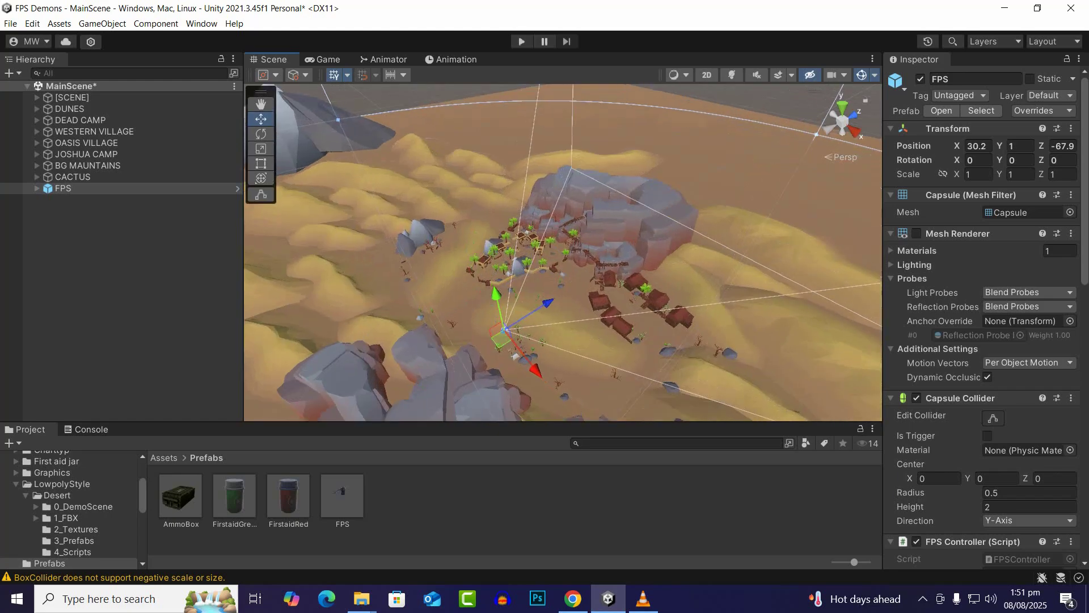
pyautogui.moveTo(526, 323); pyautogui.dragTo(577, 294)
pyautogui.moveTo(567, 356); pyautogui.dragTo(482, 293)
pyautogui.scroll(5, 500, 335)
pyautogui.scroll(3, 562, 252)
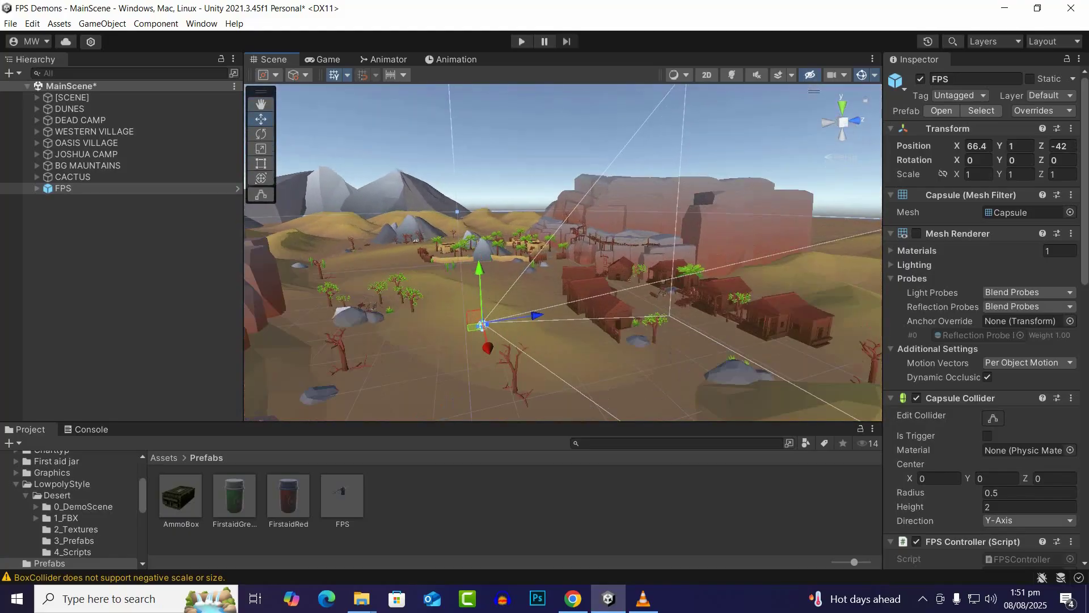
pyautogui.moveTo(536, 315); pyautogui.dragTo(590, 329)
pyautogui.scroll(3, 531, 316)
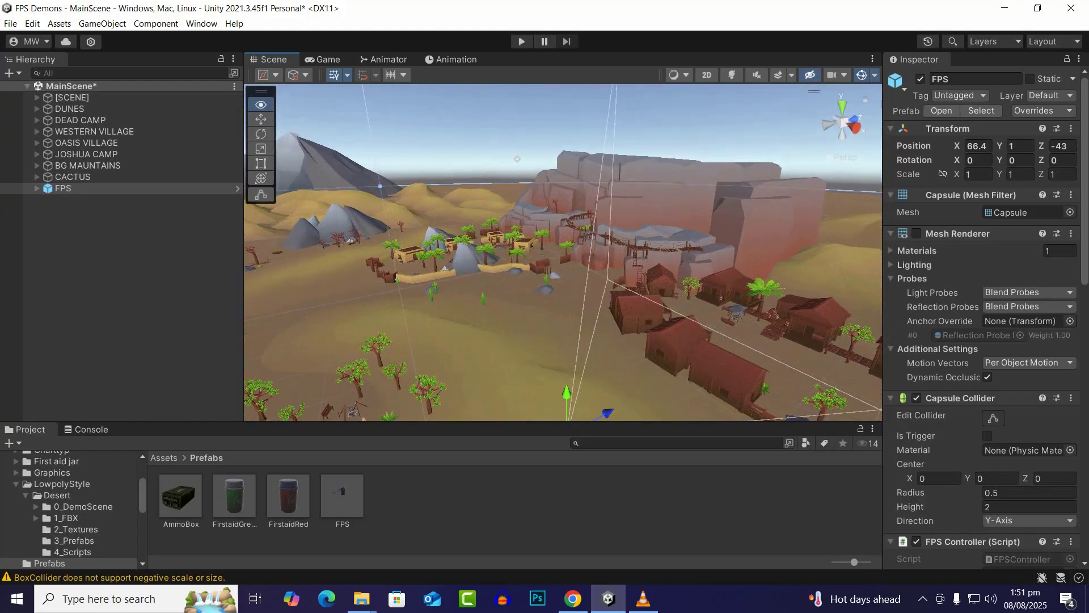
# Inspect the FPS player's height above the sand up close and lower it slightly to Y 0.99
pyautogui.scroll(-1, 553, 379)
pyautogui.keyDown('alt'); pyautogui.moveTo(553, 379); pyautogui.dragTo(530, 327); pyautogui.keyUp('alt')
pyautogui.scroll(3, 537, 353)
pyautogui.scroll(-2, 537, 353)
pyautogui.scroll(2, 533, 335)
pyautogui.scroll(1, 533, 335)
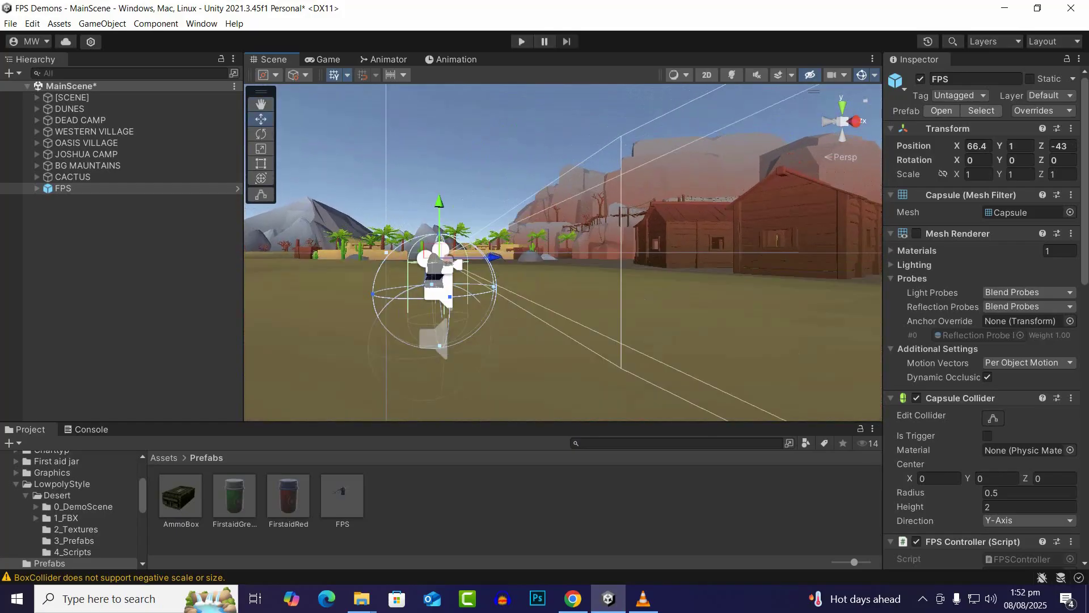
pyautogui.moveTo(439, 202); pyautogui.dragTo(439, 203)
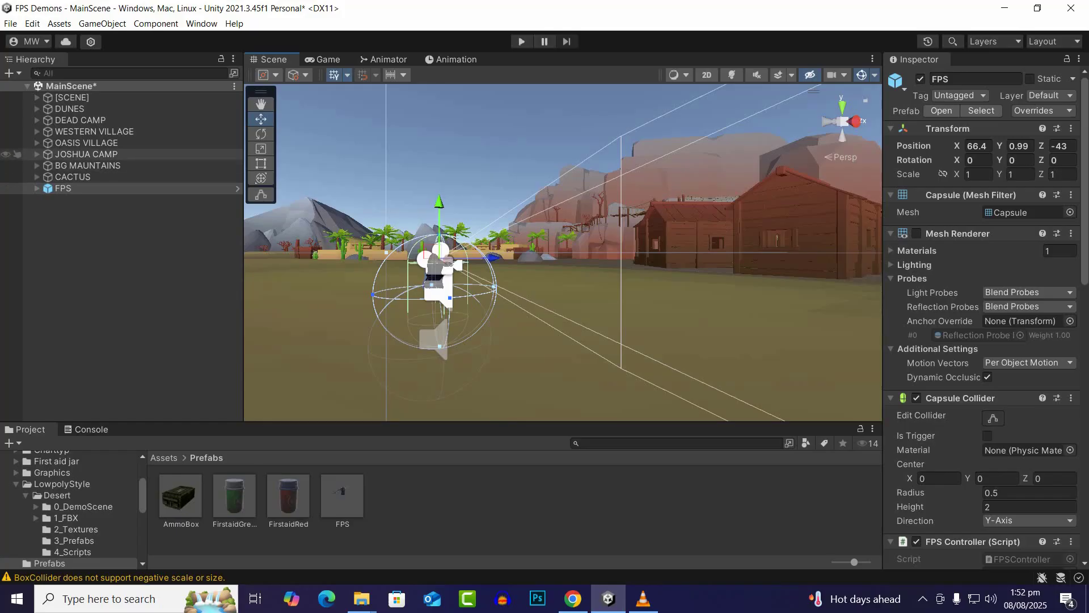
# Run MainScene in Play mode and test looking around, walking and shooting with the FPS player
pyautogui.hotkey('ctrl', 'p')
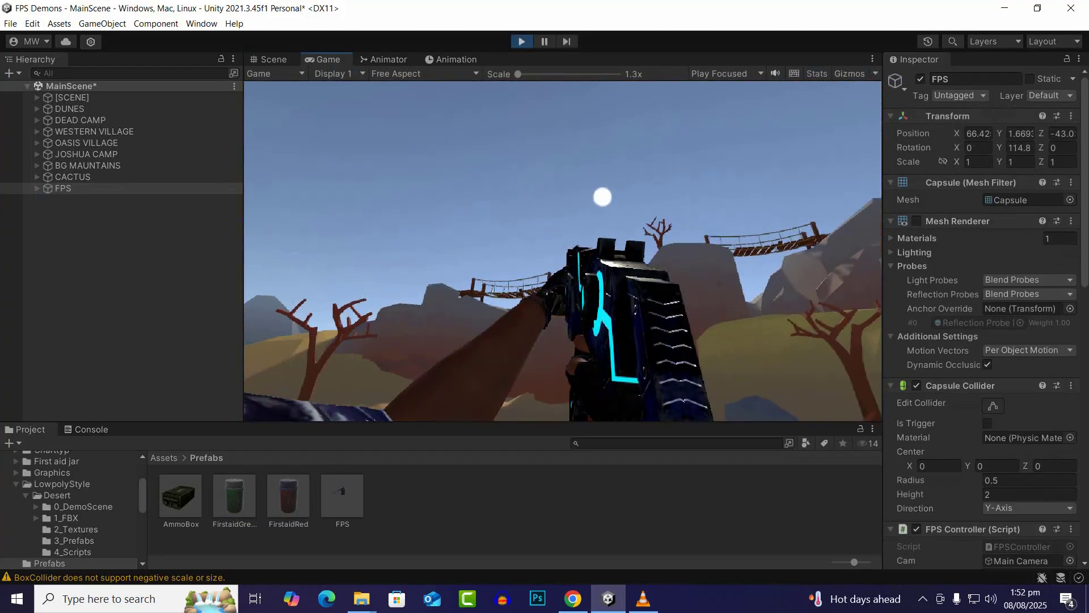
pyautogui.press('w')
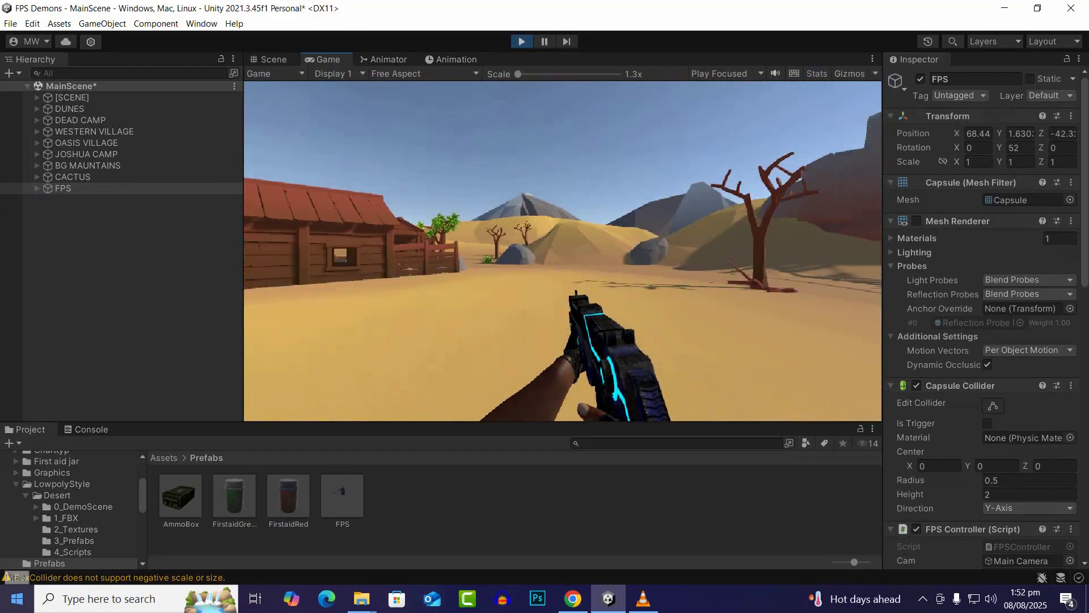
pyautogui.click(73, 541)
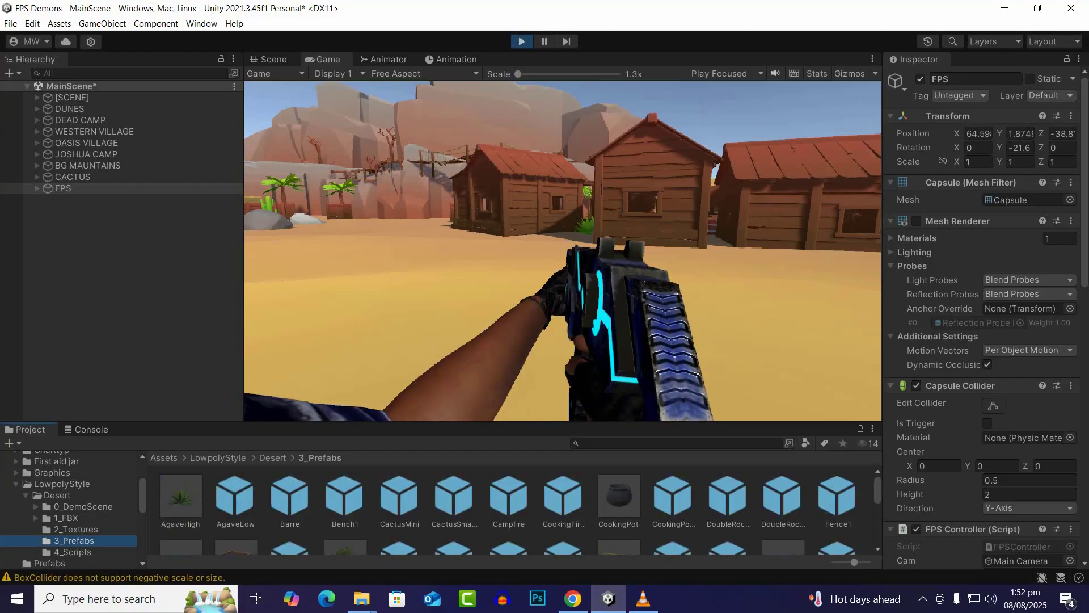
pyautogui.click(73, 552)
pyautogui.click(563, 251)
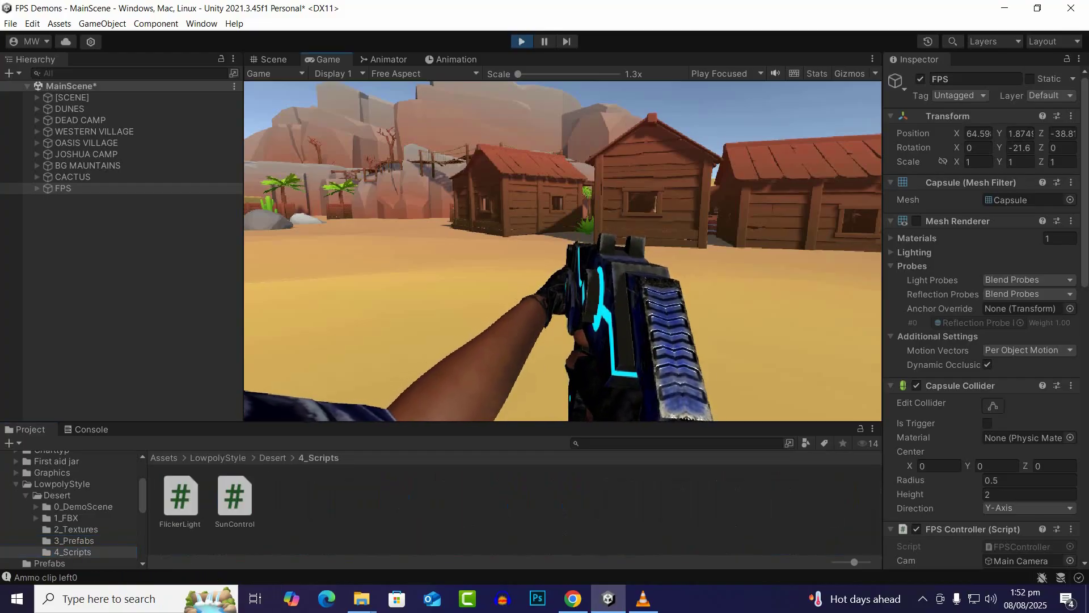
pyautogui.press('w')
pyautogui.press('w')
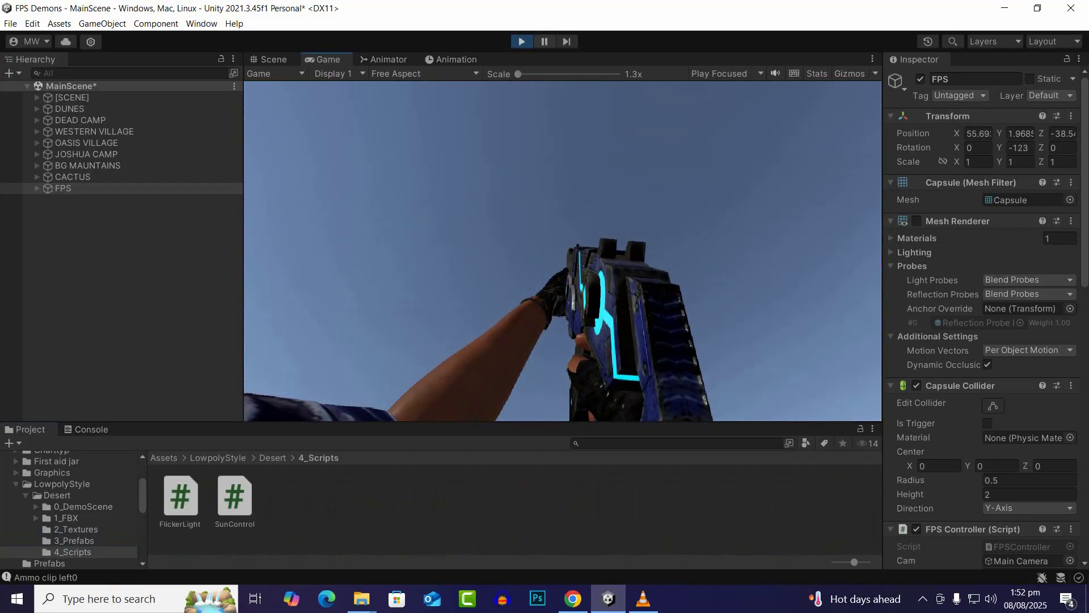
# Pause the running game and trace the magenta patches over the dunes by inspecting DustStorm and SandduneLow1 in the DUNES group
pyautogui.hotkey('ctrl', 'shift', 'p')
pyautogui.scroll(-5, 610, 226)
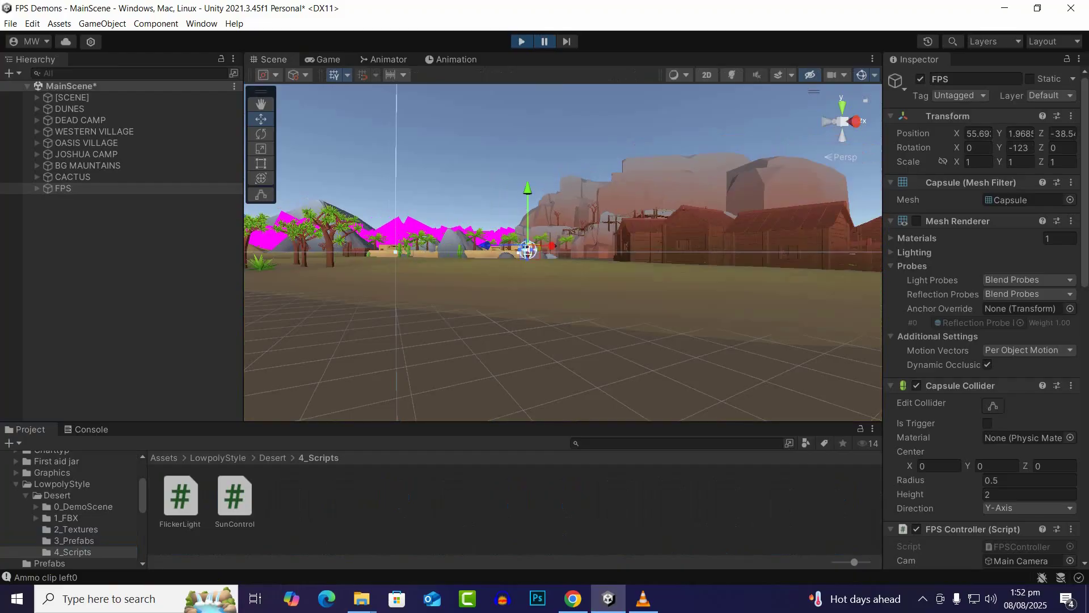
pyautogui.keyDown('alt'); pyautogui.moveTo(610, 227); pyautogui.dragTo(585, 357); pyautogui.keyUp('alt')
pyautogui.scroll(2, 584, 358)
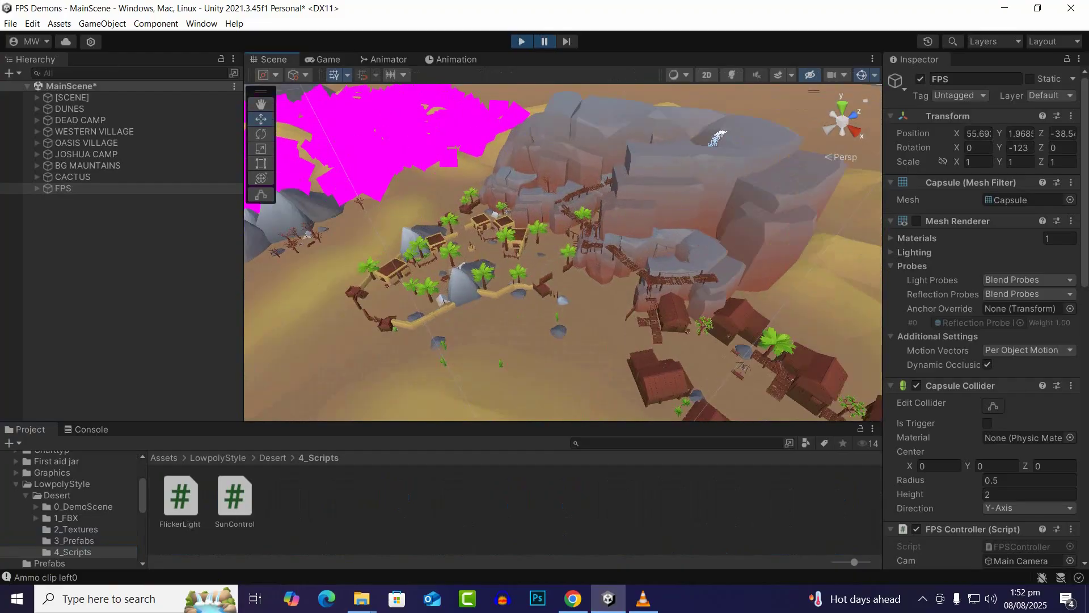
pyautogui.click(391, 139)
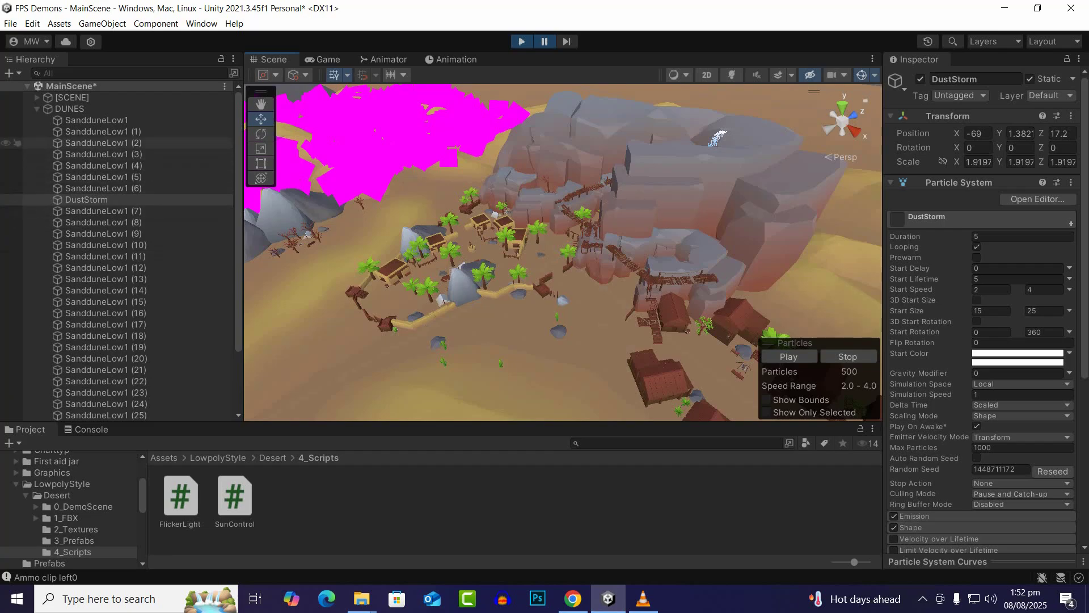
pyautogui.click(113, 121)
pyautogui.scroll(-5, 563, 252)
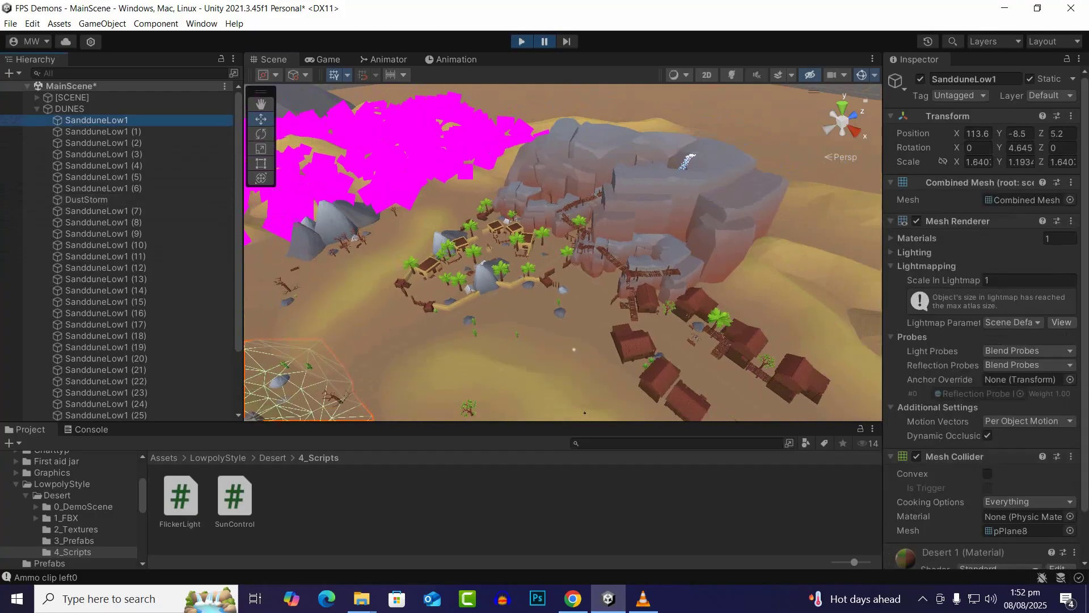
pyautogui.scroll(-5, 563, 252)
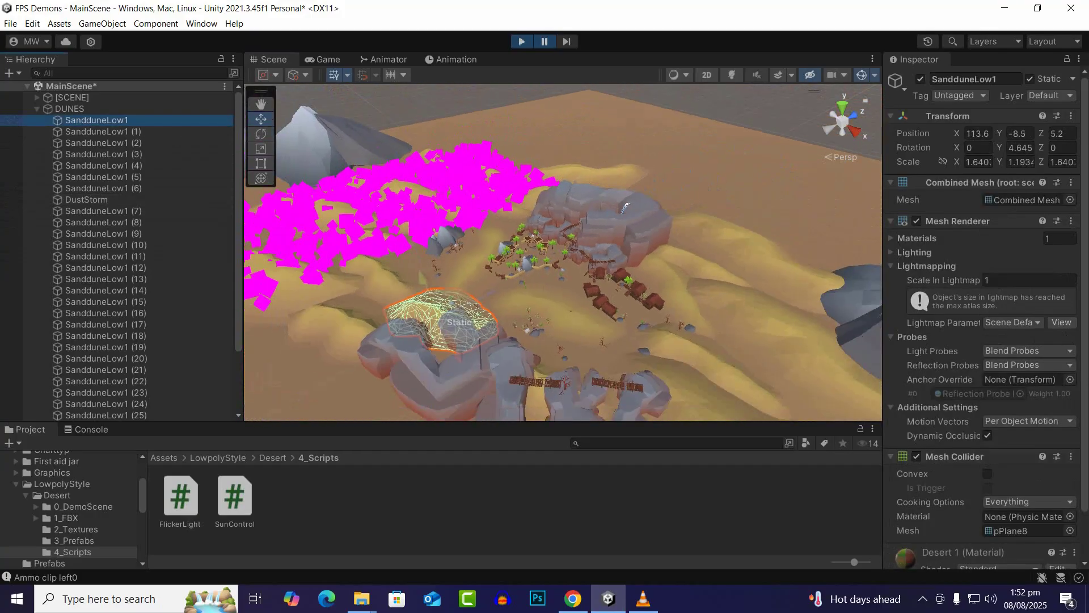
pyautogui.press('f')
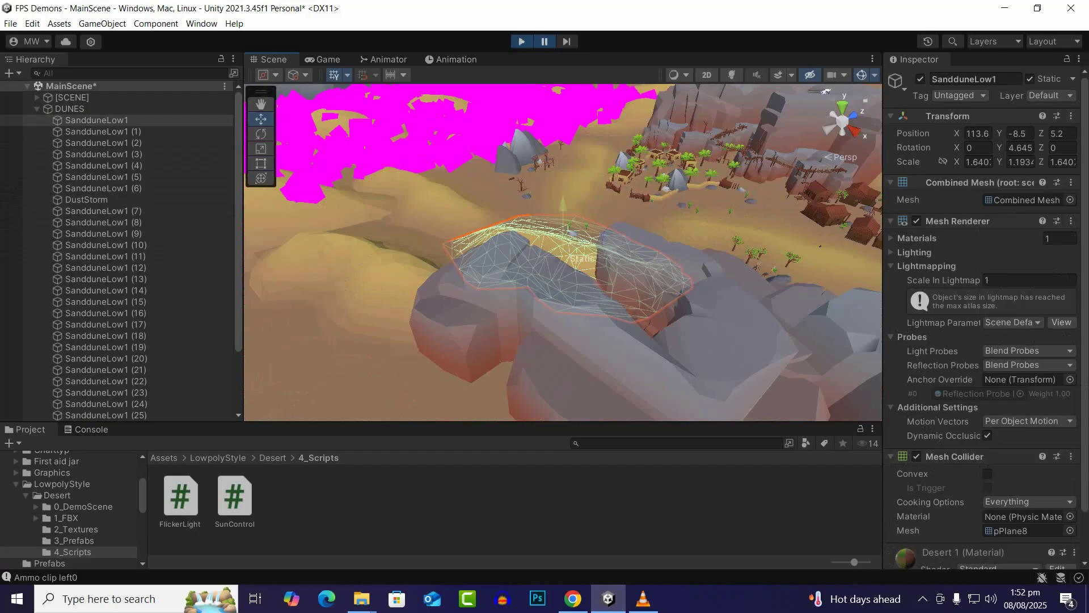
# Deactivate DustStorm, check the dunes for magenta patches and reactivate it
pyautogui.click(86, 200)
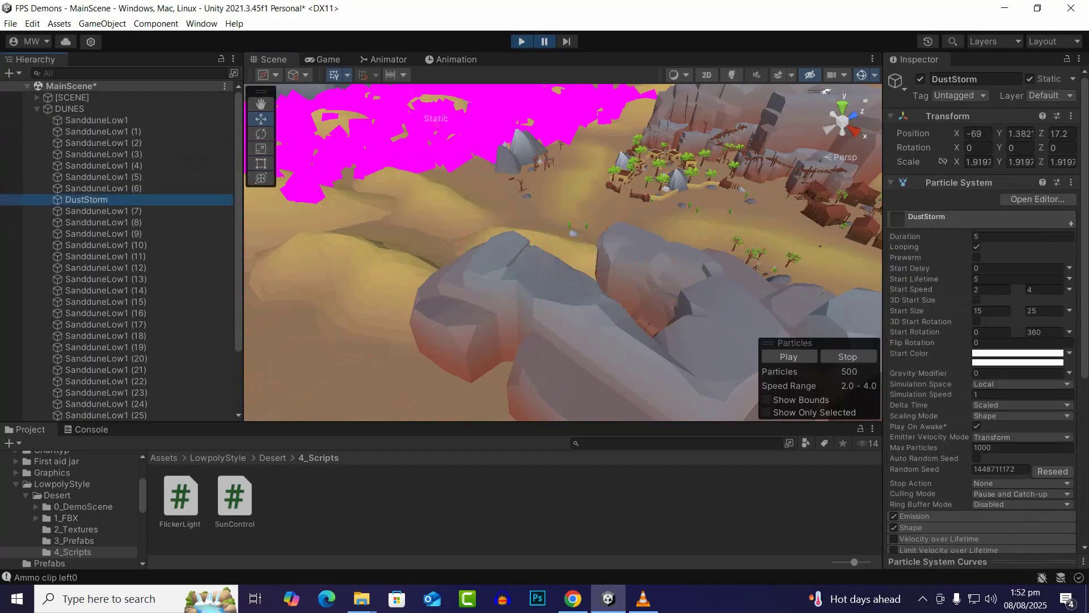
pyautogui.click(920, 79)
pyautogui.scroll(-8, 570, 250)
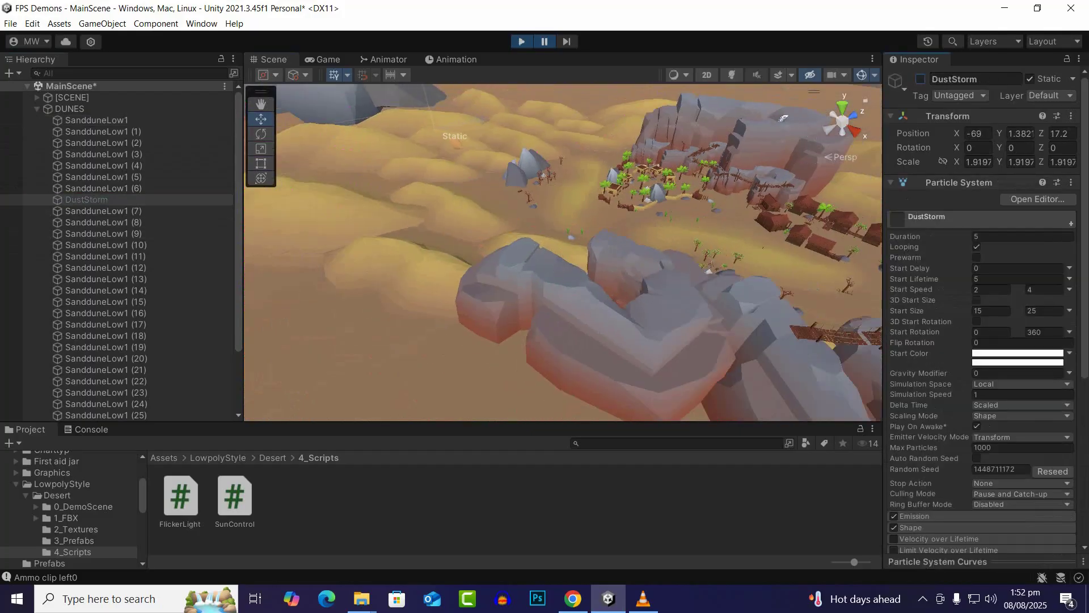
pyautogui.scroll(-3, 570, 250)
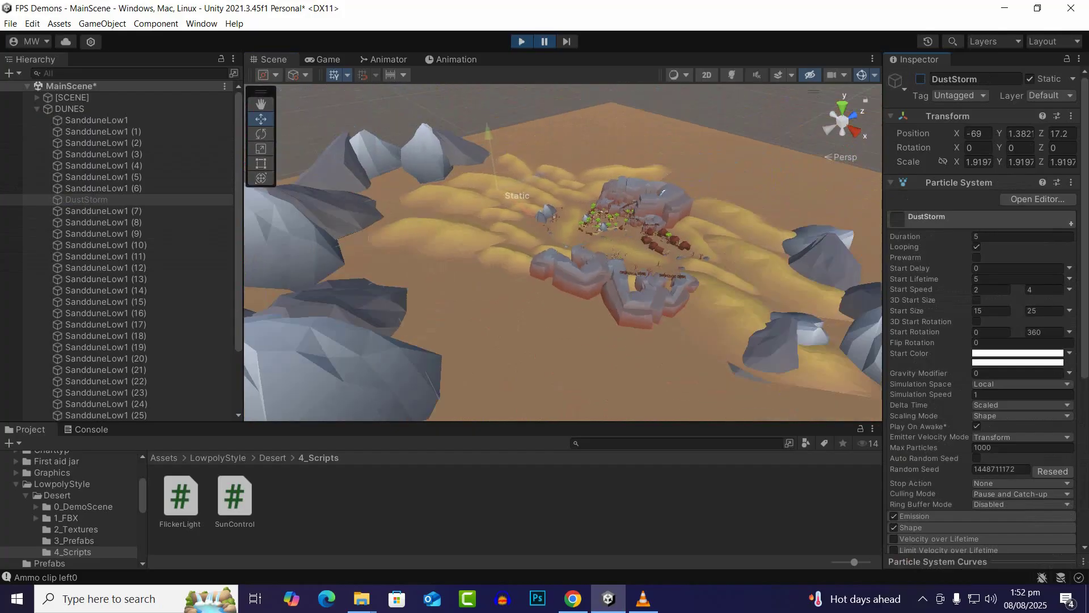
pyautogui.click(920, 79)
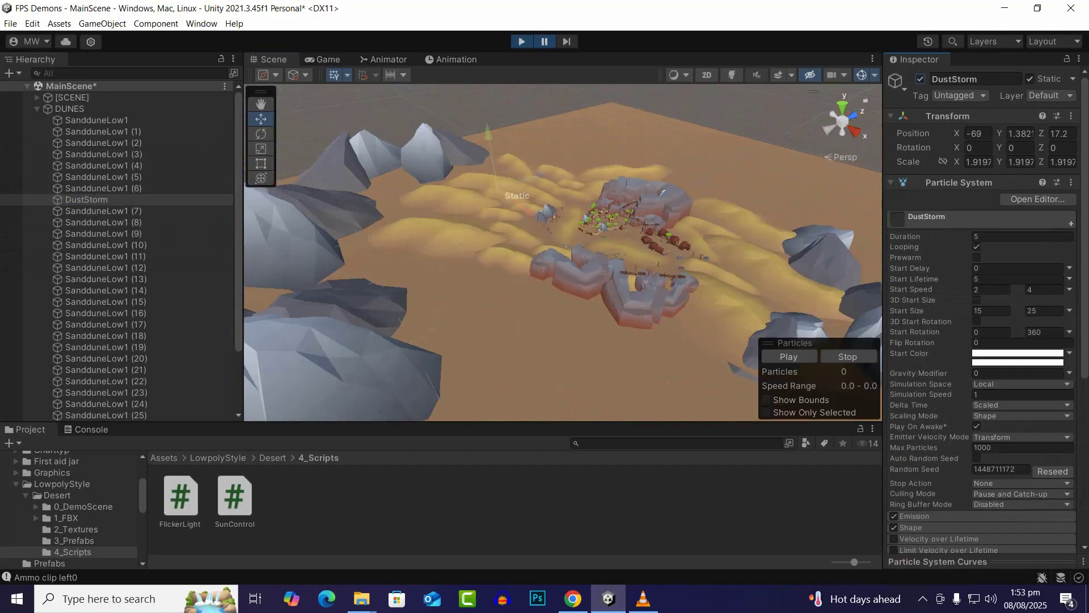
# Stop Play mode and delete the DustStorm particle system from the DUNES group
pyautogui.click(521, 41)
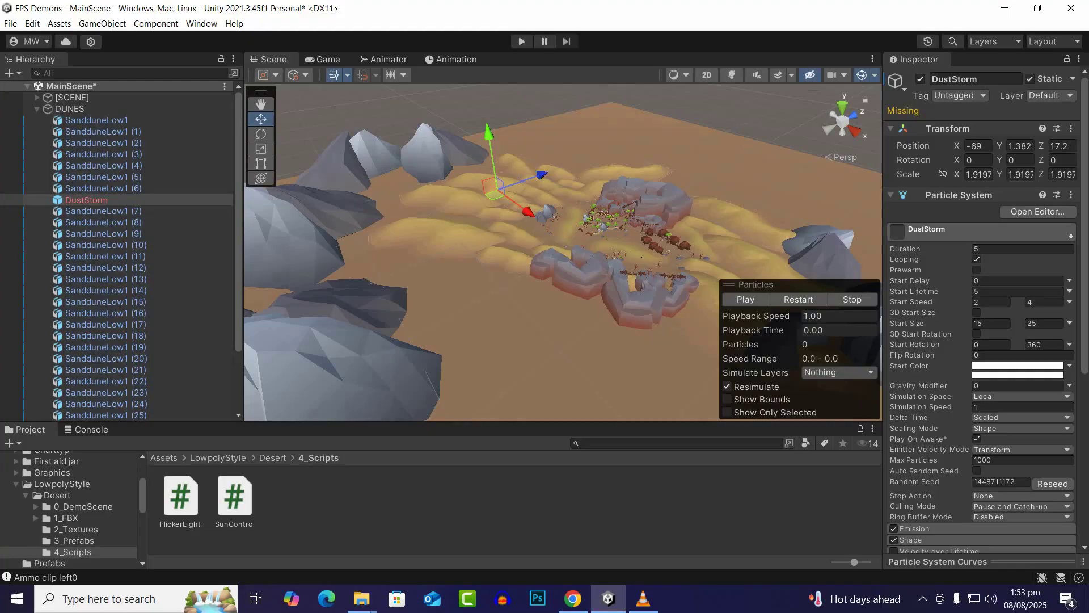
pyautogui.click(103, 222)
pyautogui.click(87, 200)
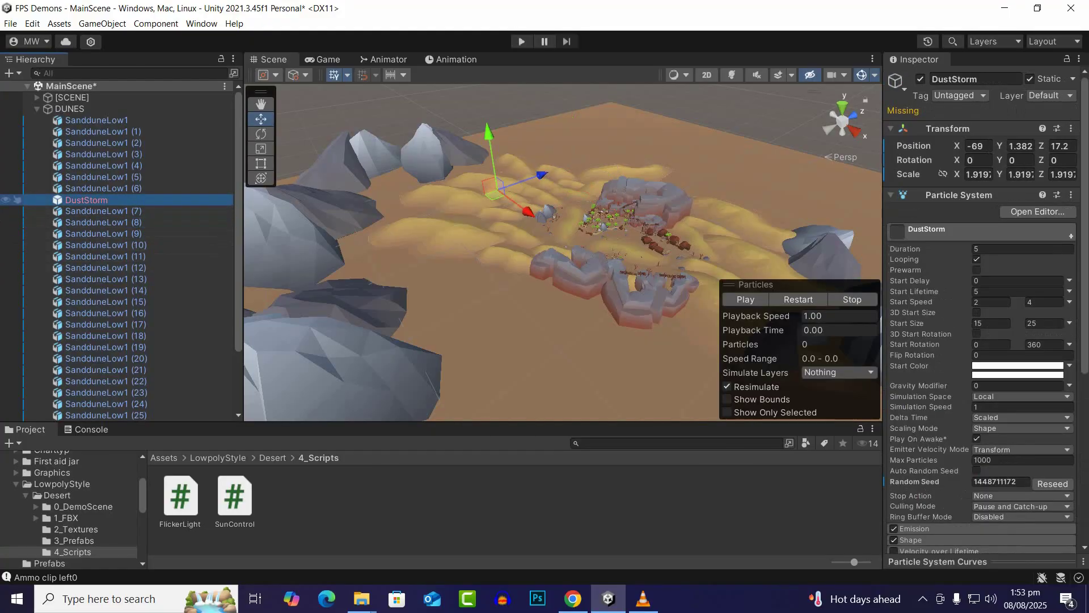
pyautogui.press('Delete')
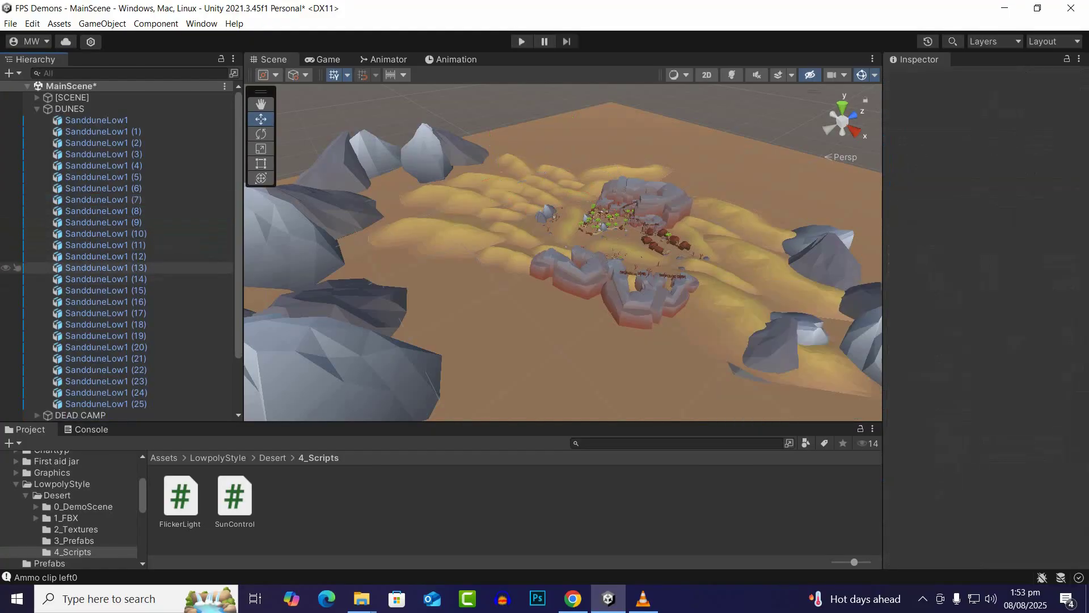
# Retest MainScene in Play mode, clearing the Console and returning to the root Assets folder before stopping the test
pyautogui.click(522, 41)
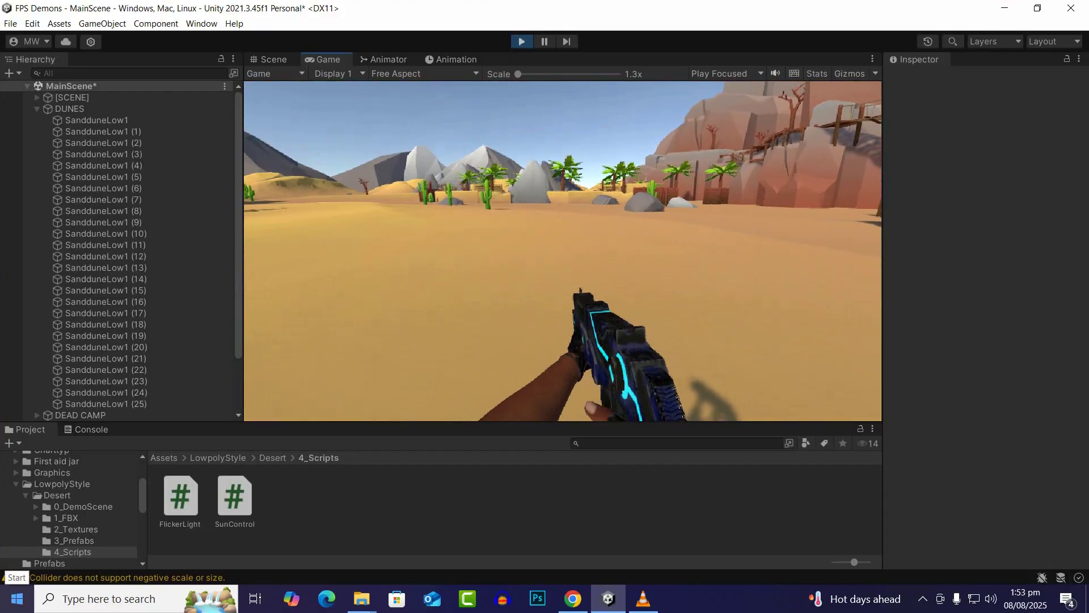
pyautogui.click(352, 578)
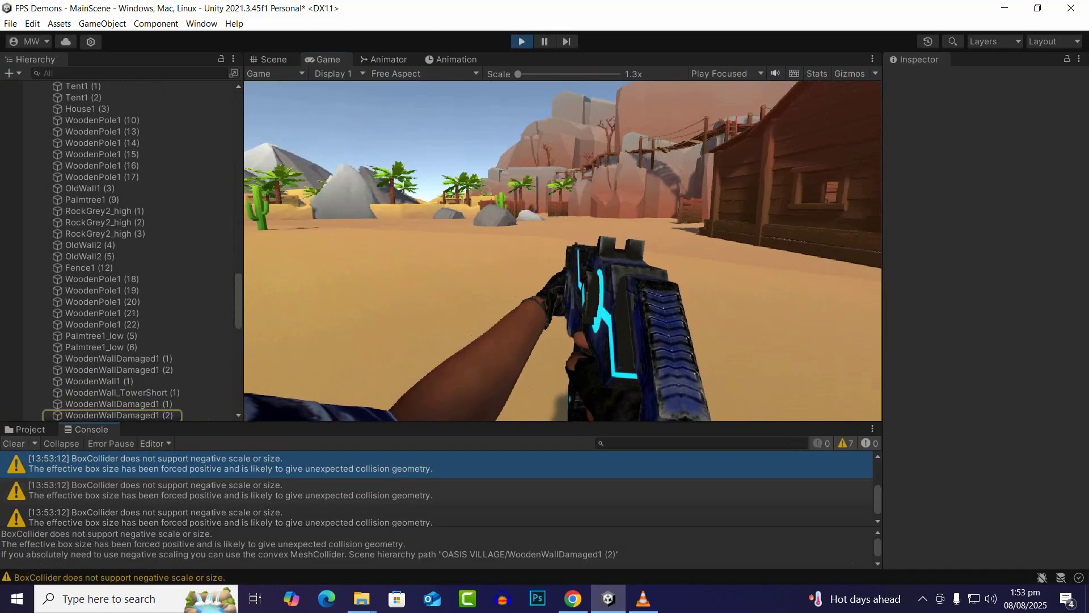
pyautogui.click(14, 444)
pyautogui.click(29, 429)
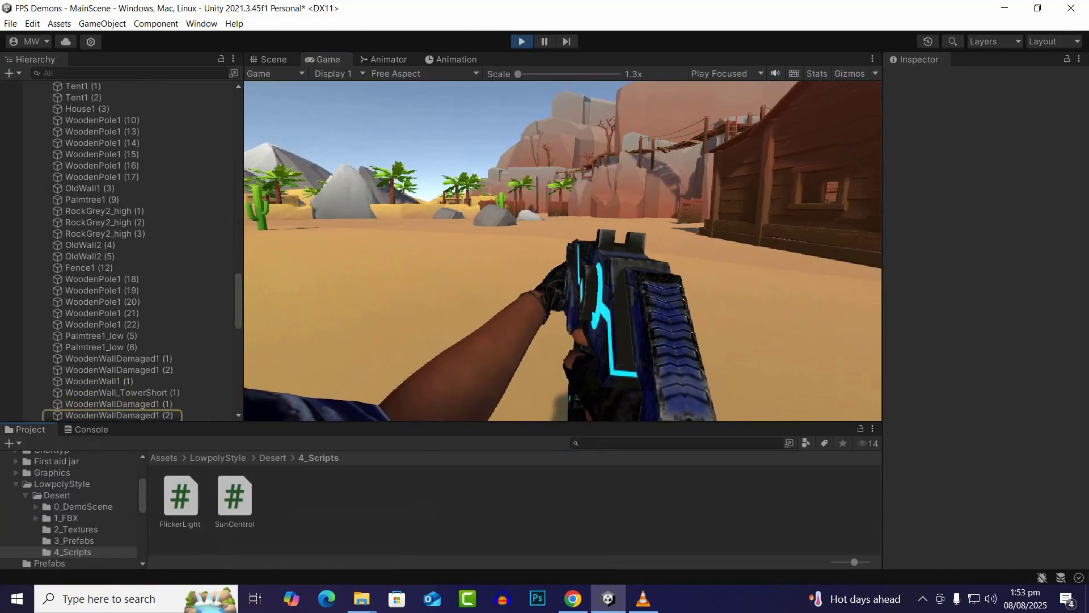
pyautogui.click(164, 458)
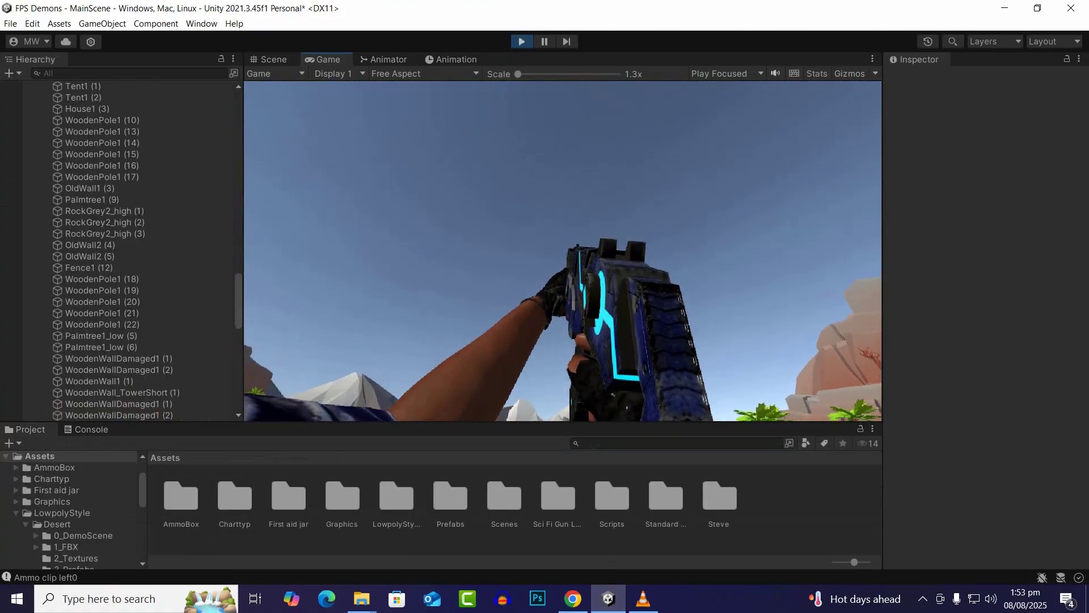
pyautogui.hotkey('ctrl', 'p')
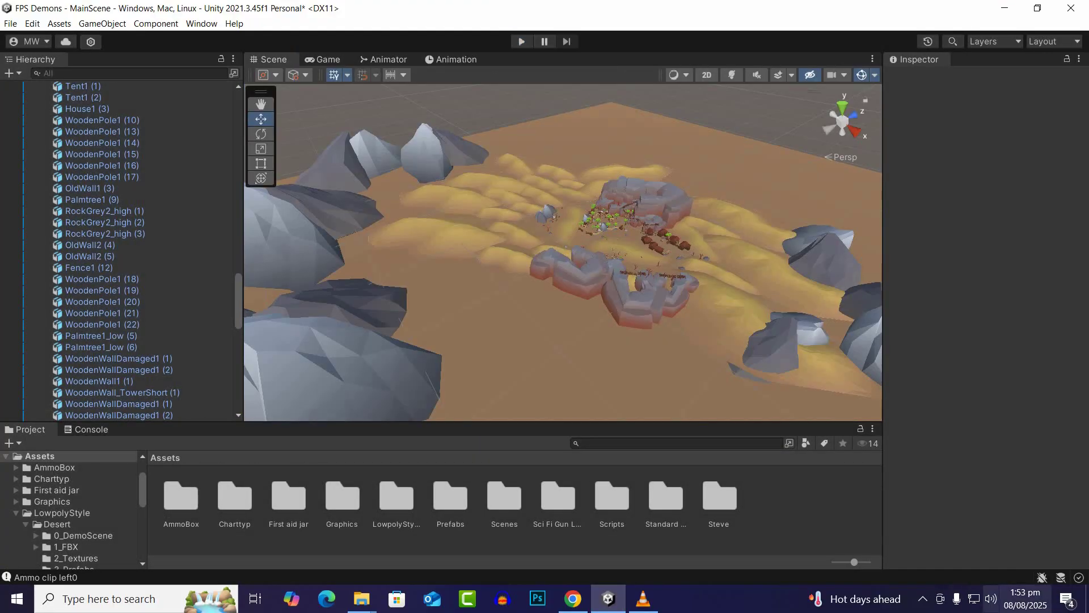